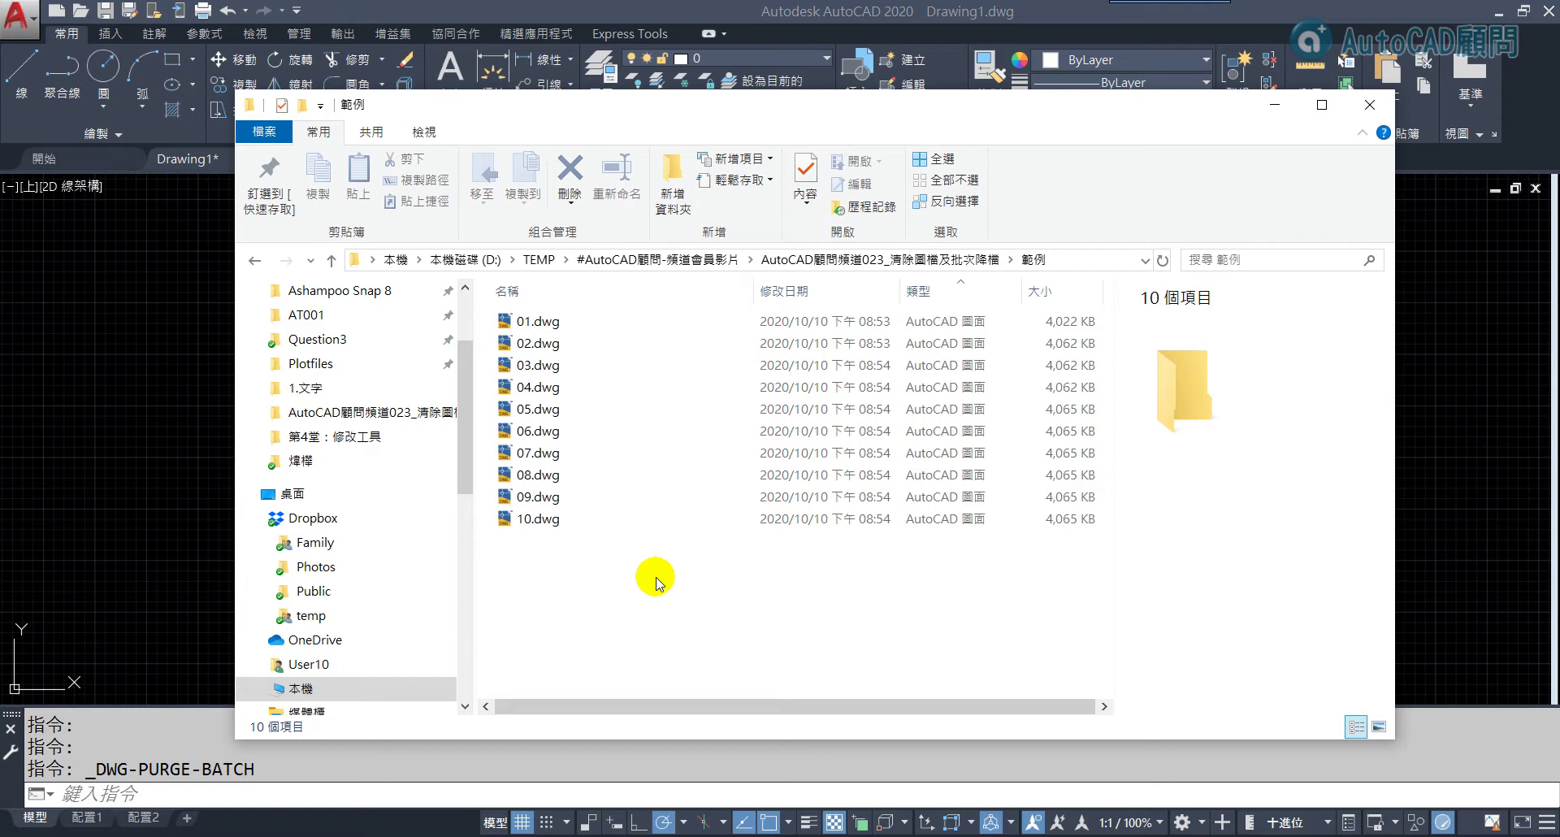
- Close the File Explorer window listing drawings 01–10 to bring AutoCAD forward
key("alt+F4")
- Review the 開啟與儲存 save options, cancel without changes, and return to the drawings folder
right_click(399, 422)
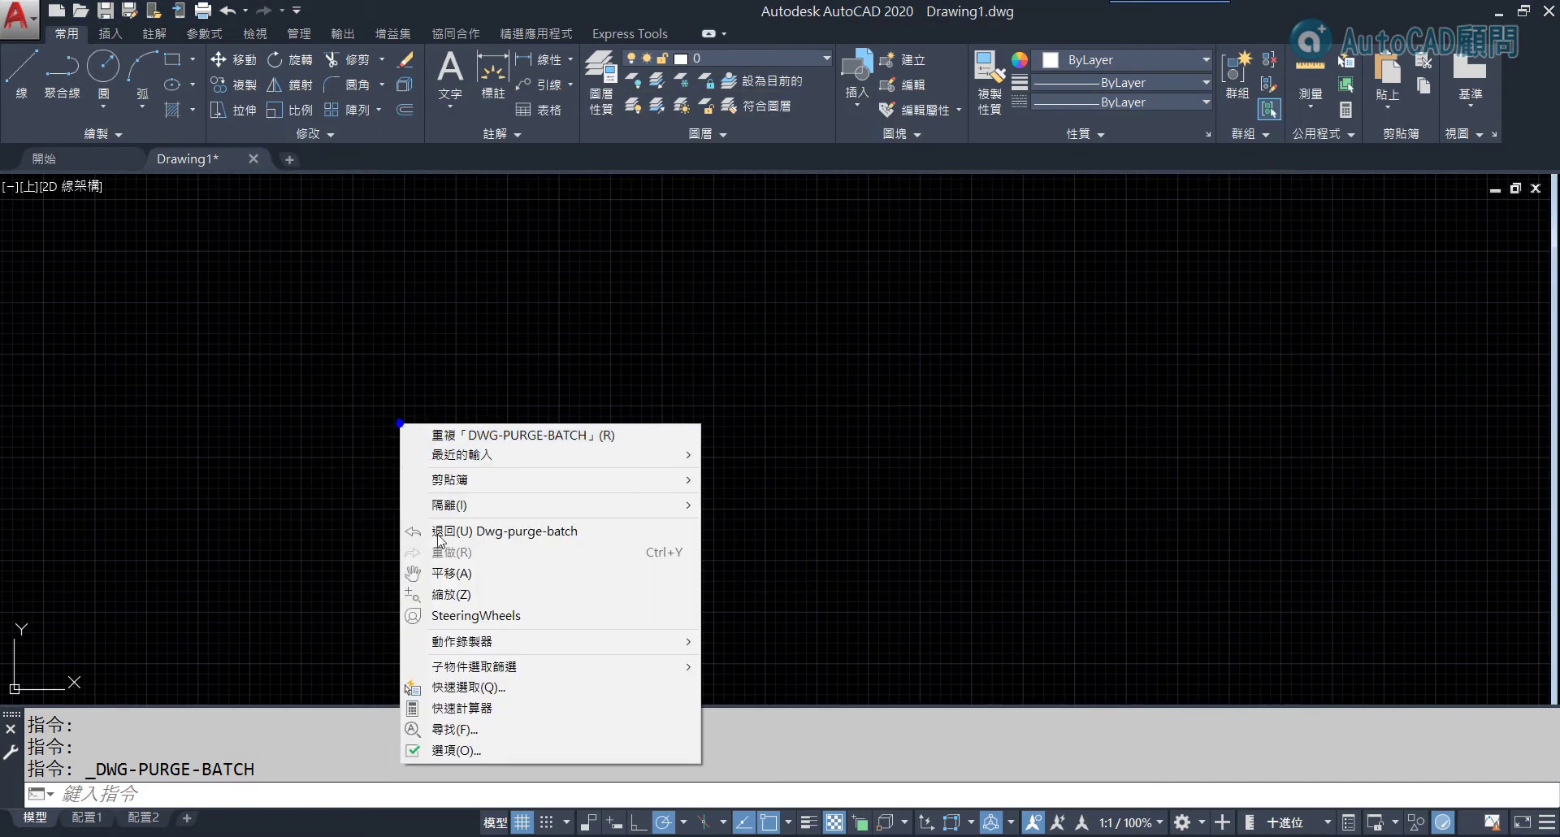
left_click(465, 749)
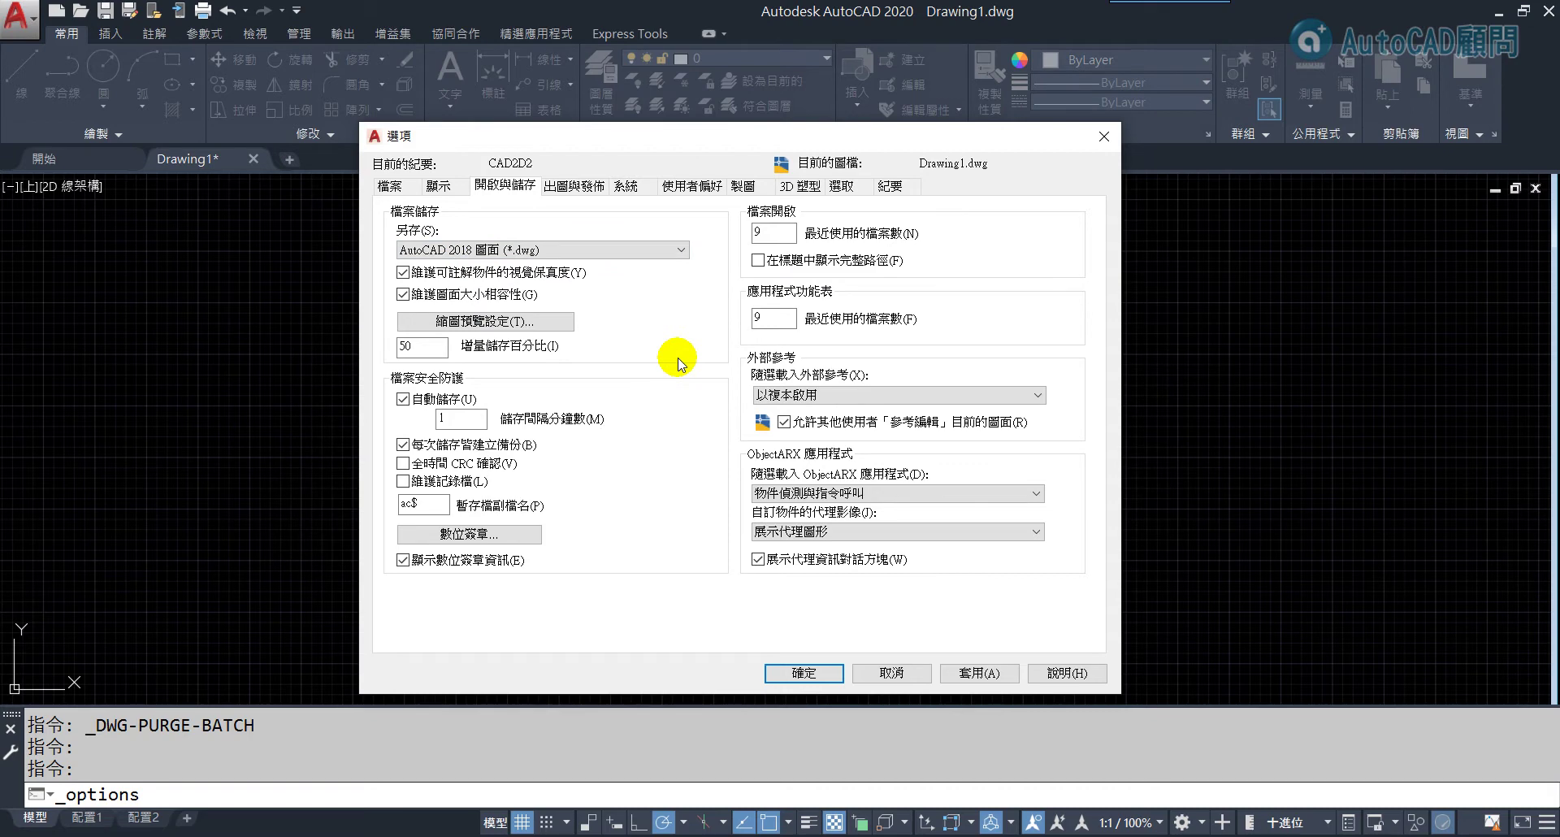
left_click(892, 673)
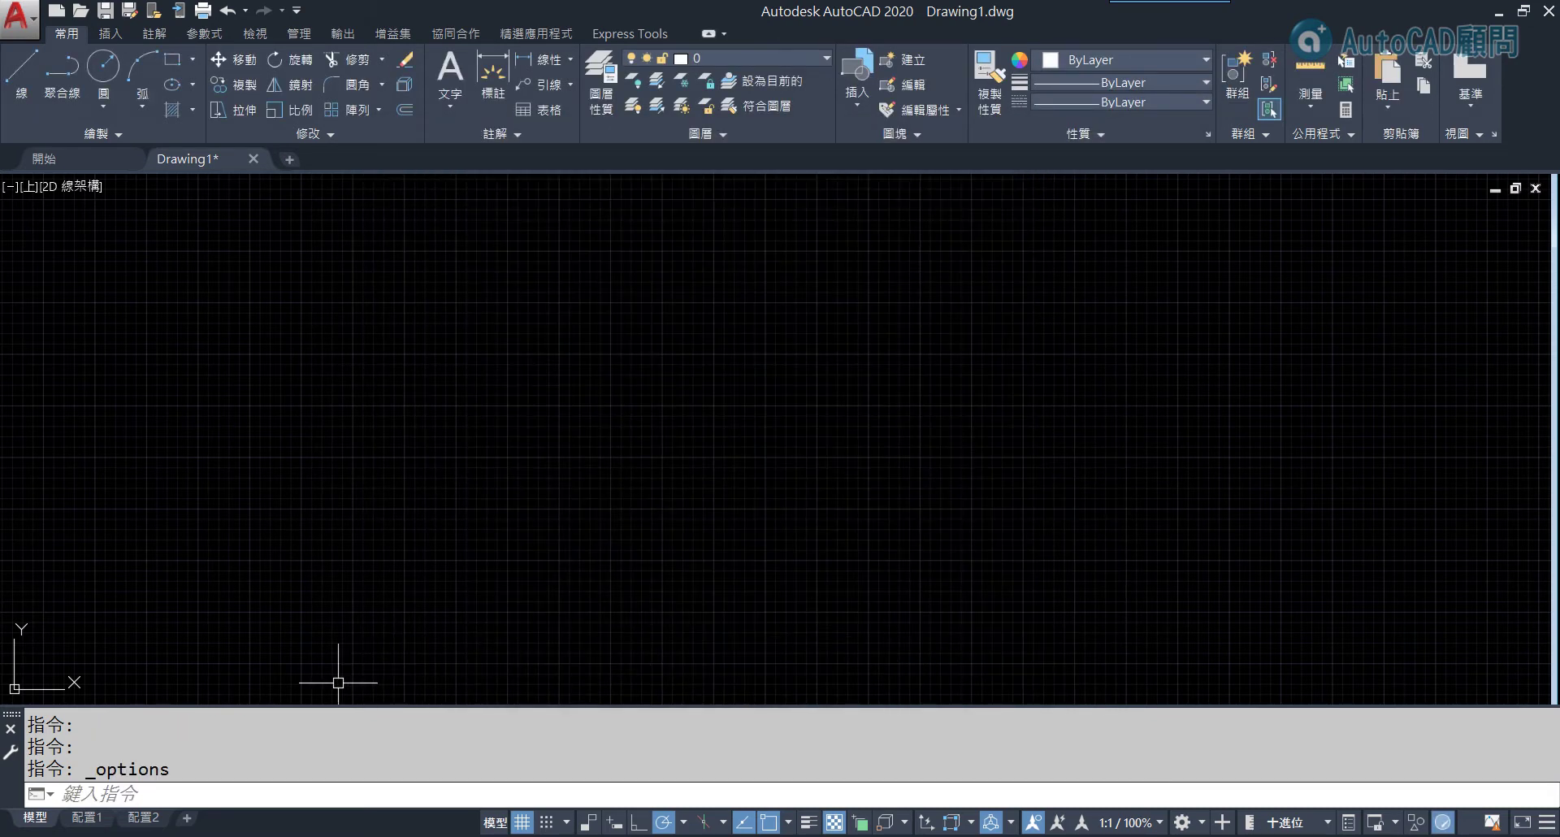
key("alt+Tab")
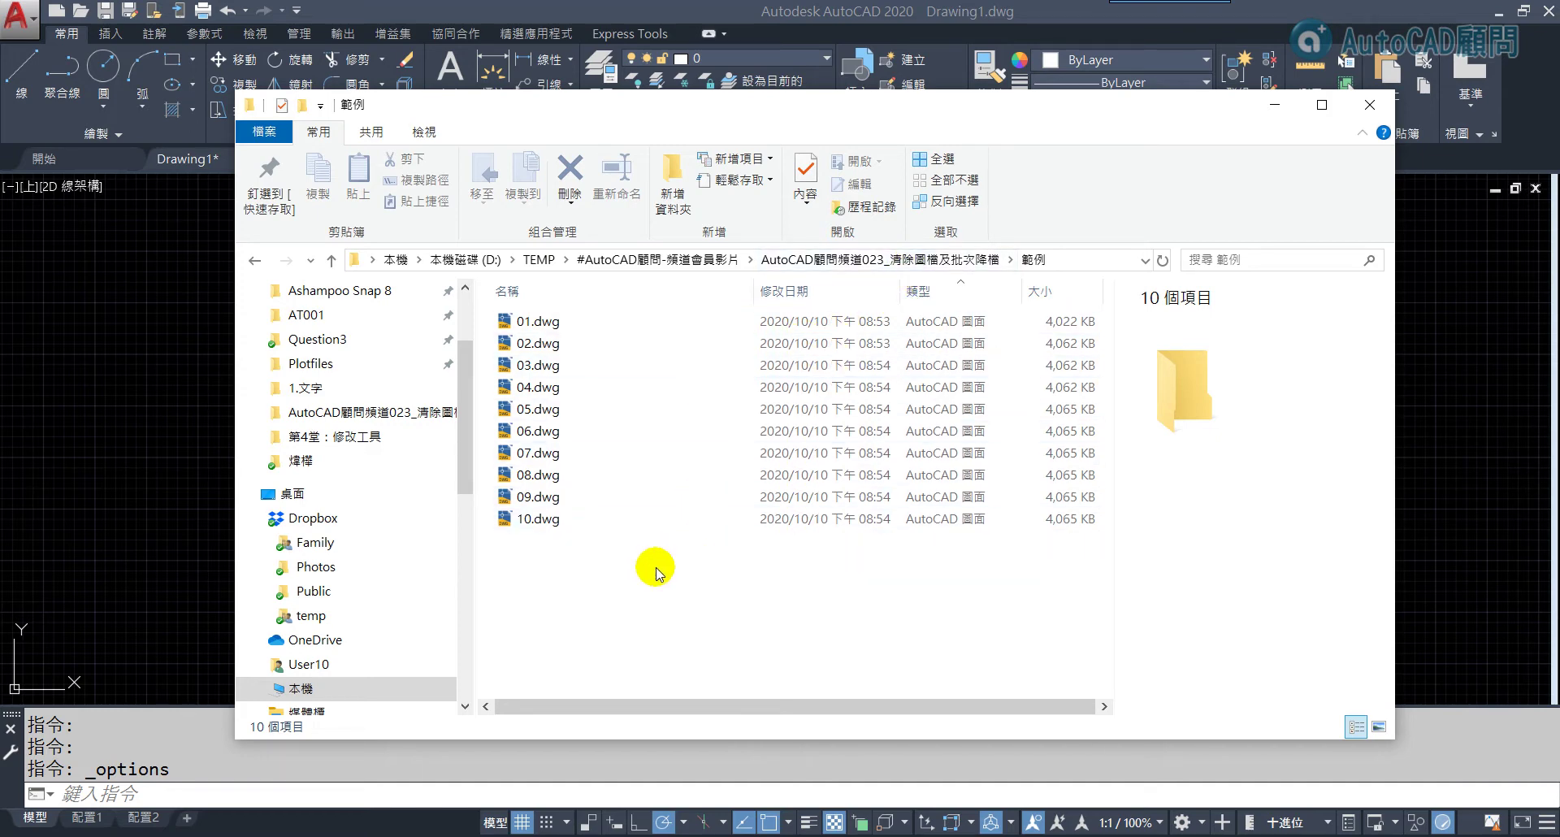
- Select 01.dwg through 10.dwg to read their 39.6 MB combined size
left_click_drag(646, 574, 532, 315)
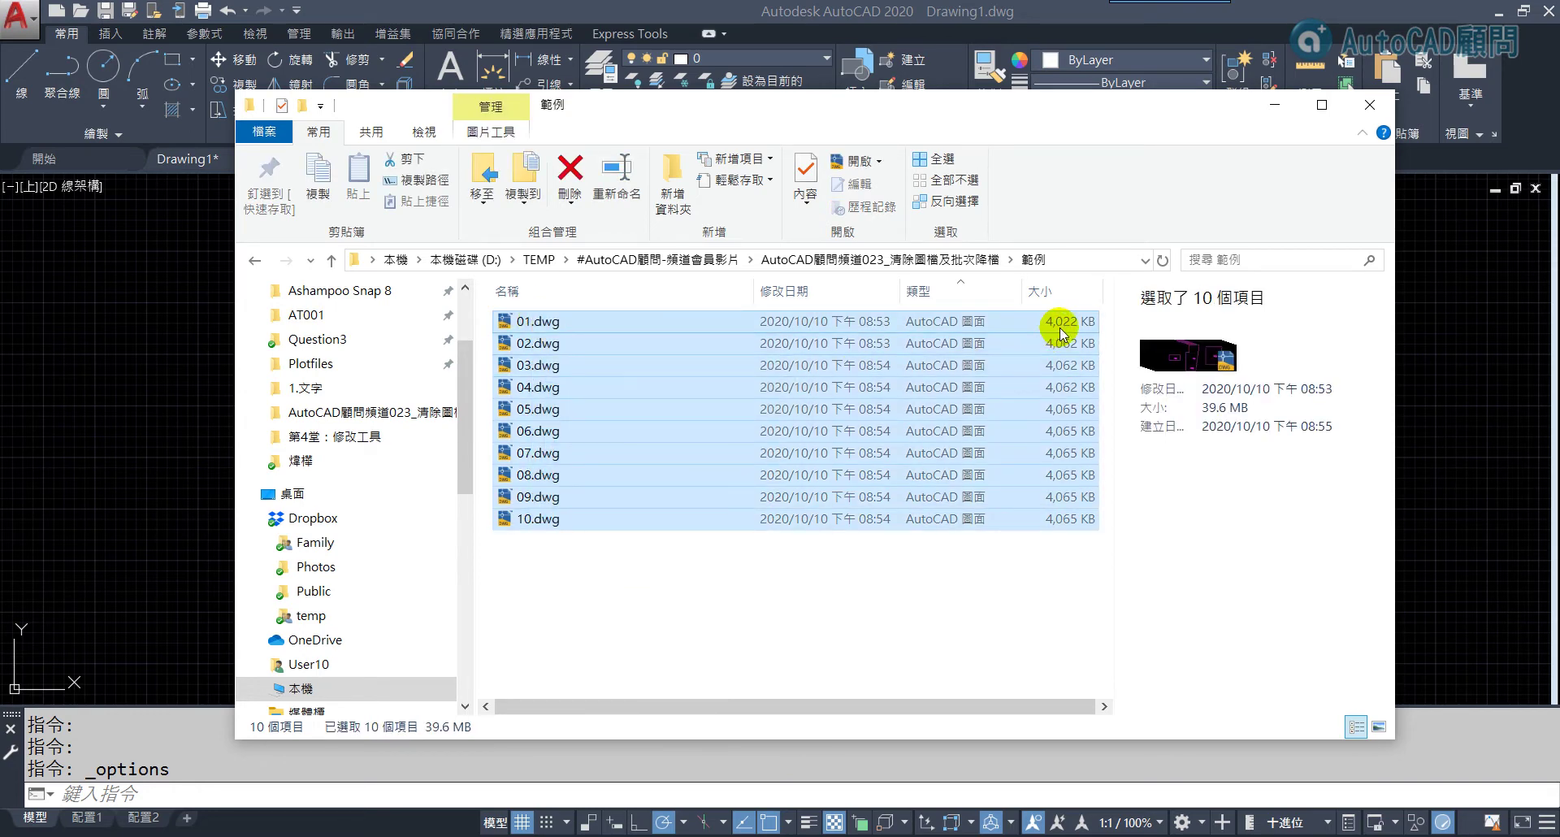
- Open 01.dwg, select then deselect a plot outline, and zoom to fit all three plots
double_click(544, 321)
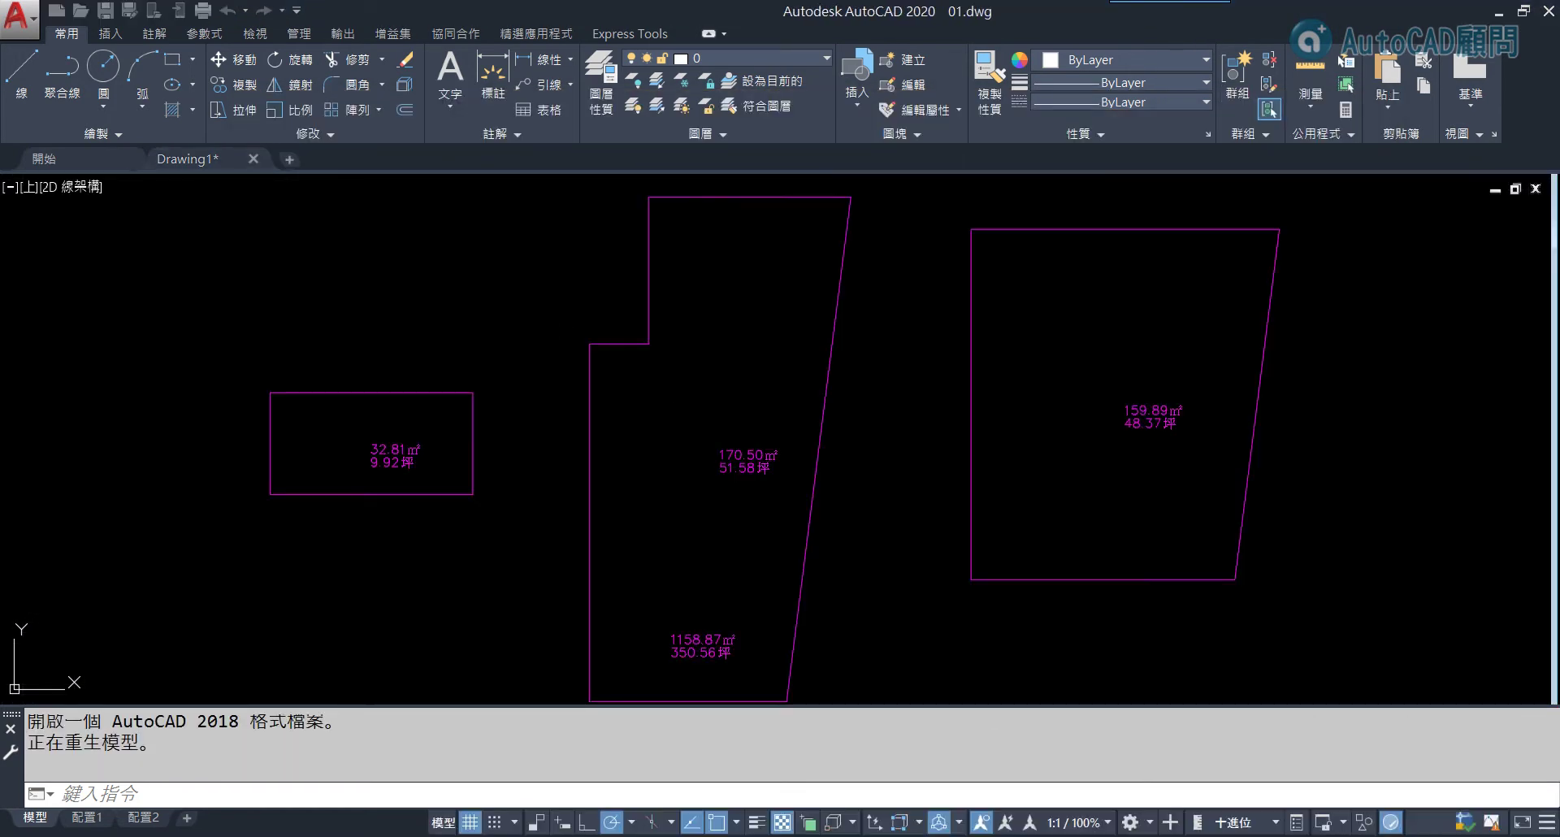
left_click(446, 393)
scroll(369, 487, "up", 4)
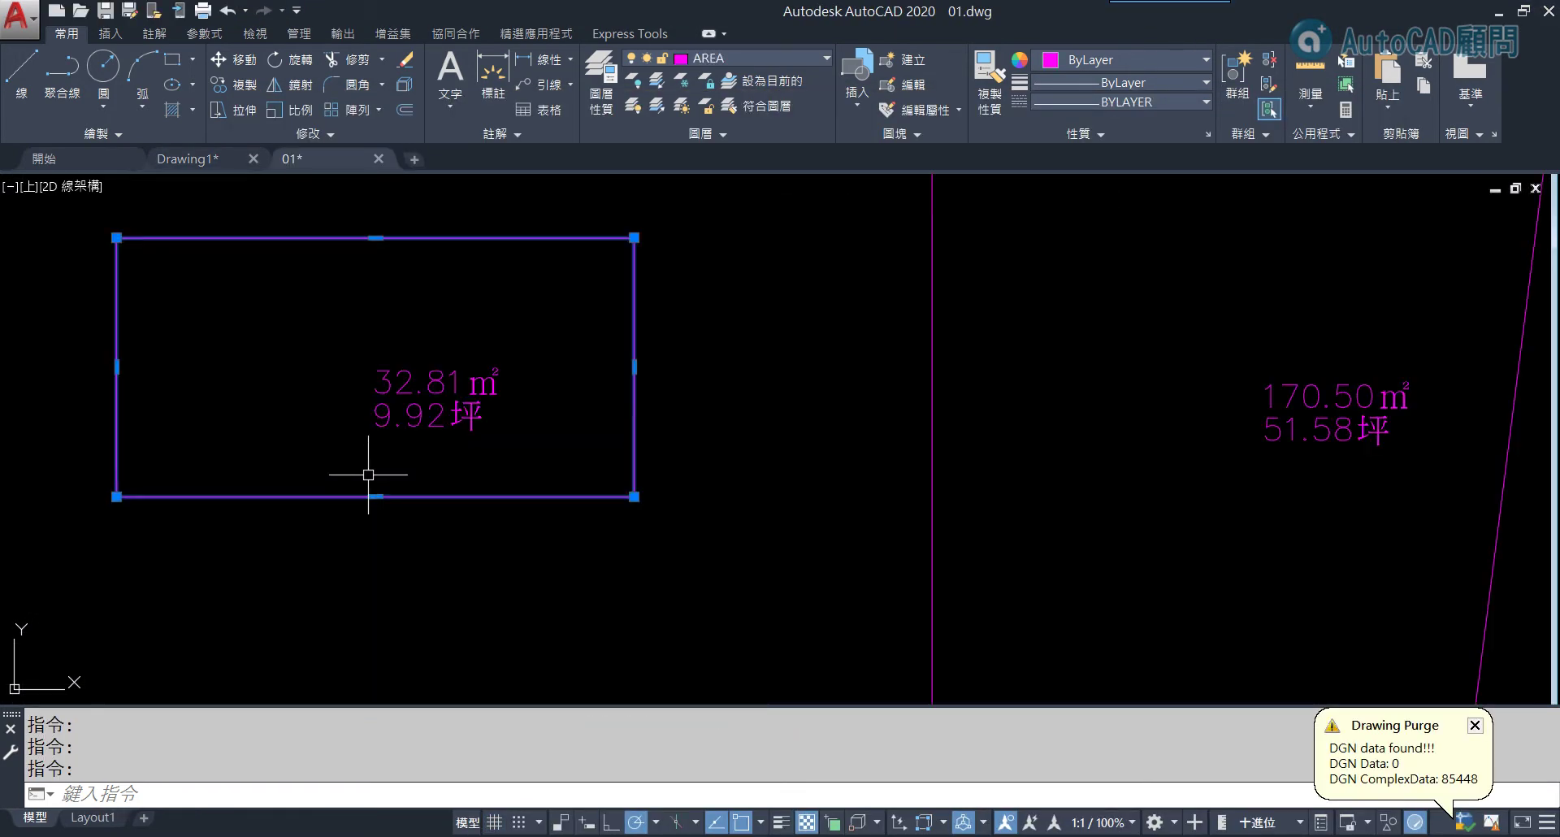
key("Escape")
scroll(385, 462, "down", 4)
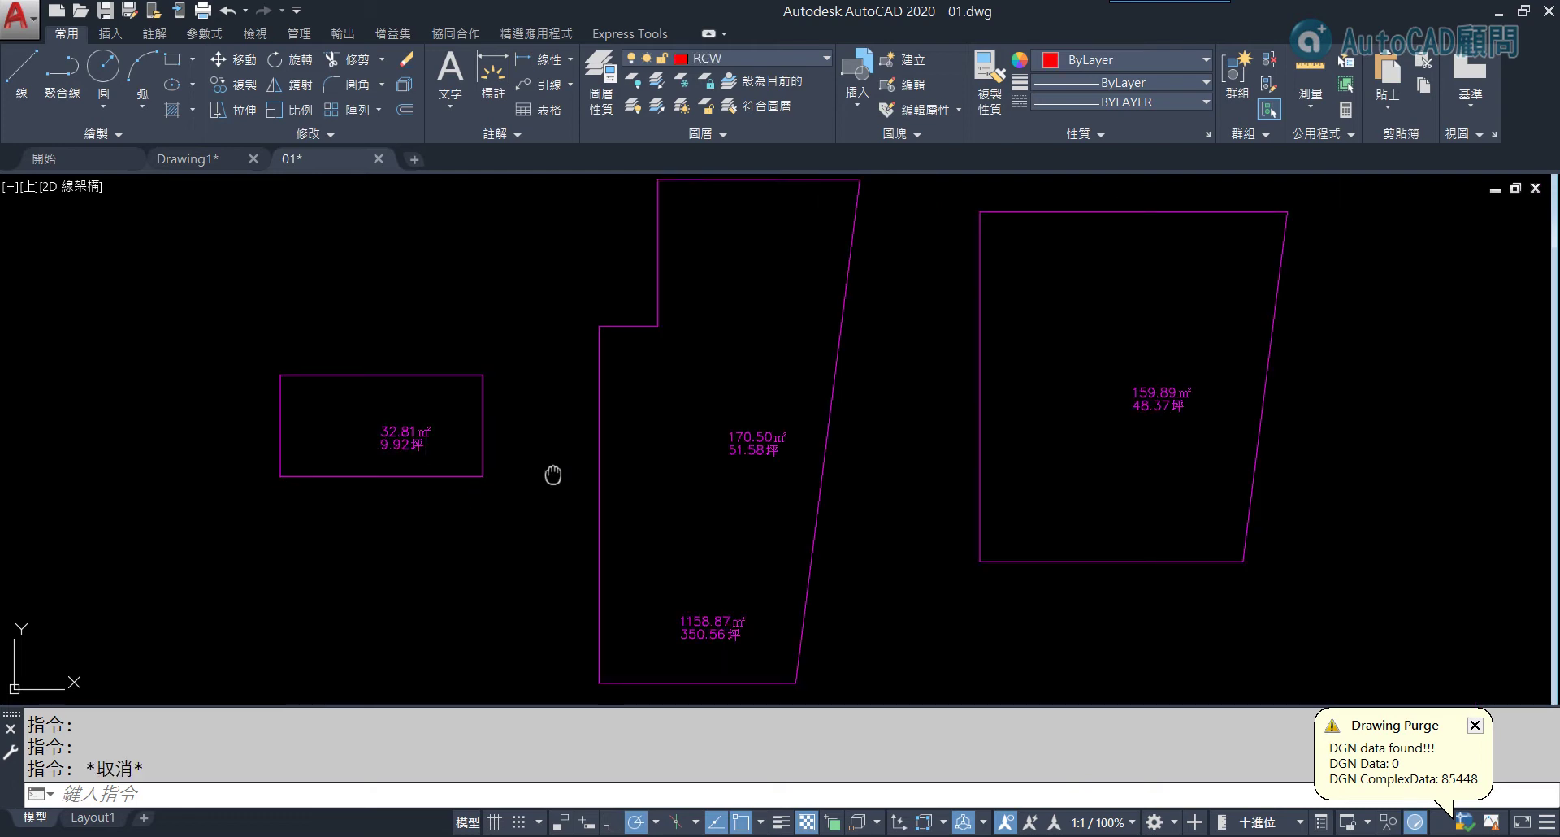
middle_click(555, 474)
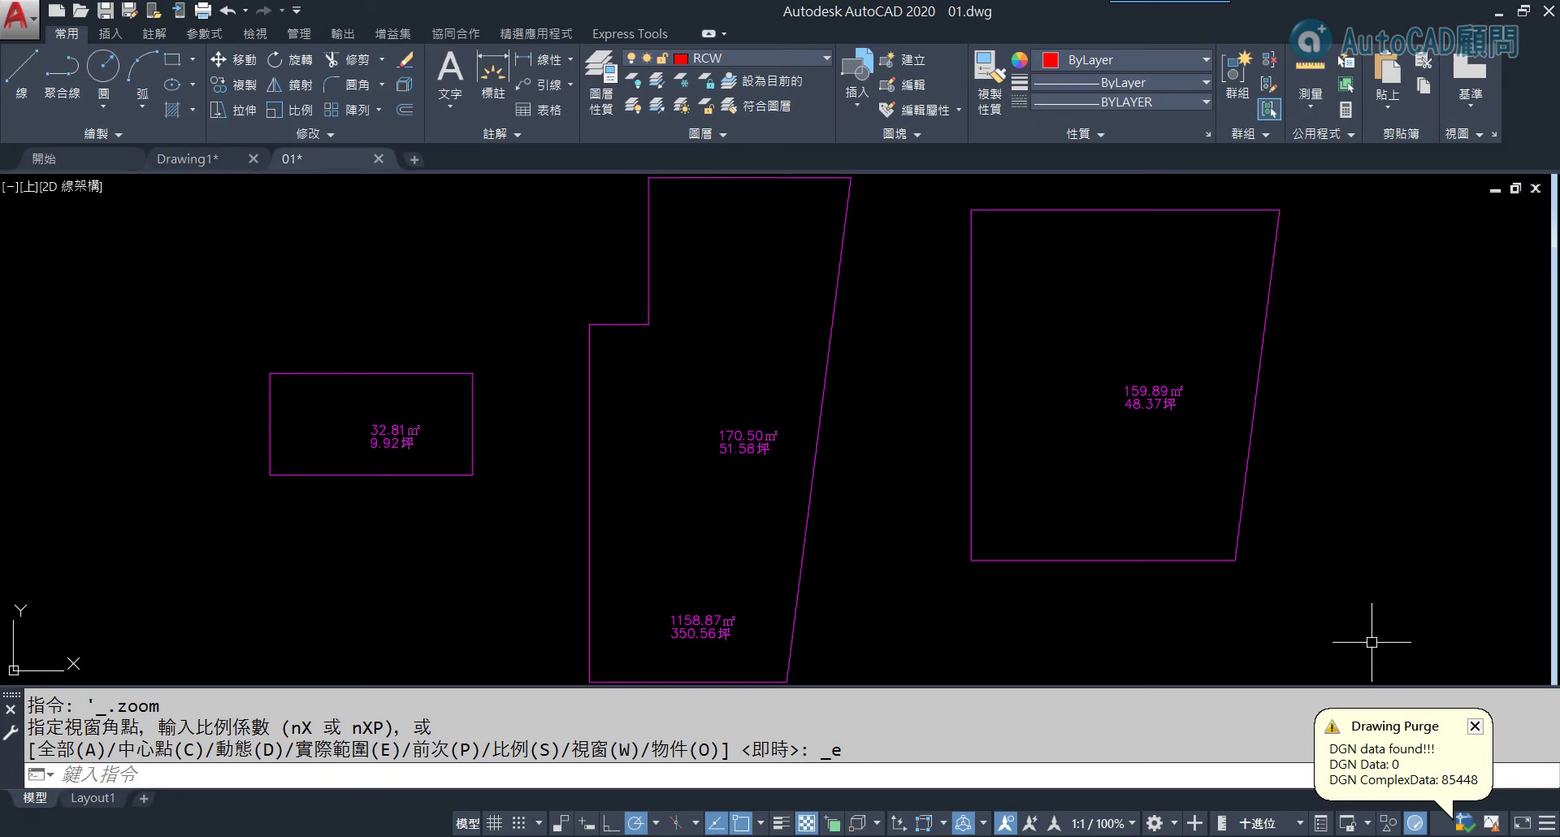
- Dismiss the DGN data notice and show the 增益集 Drawing Purge tools
left_click(1475, 726)
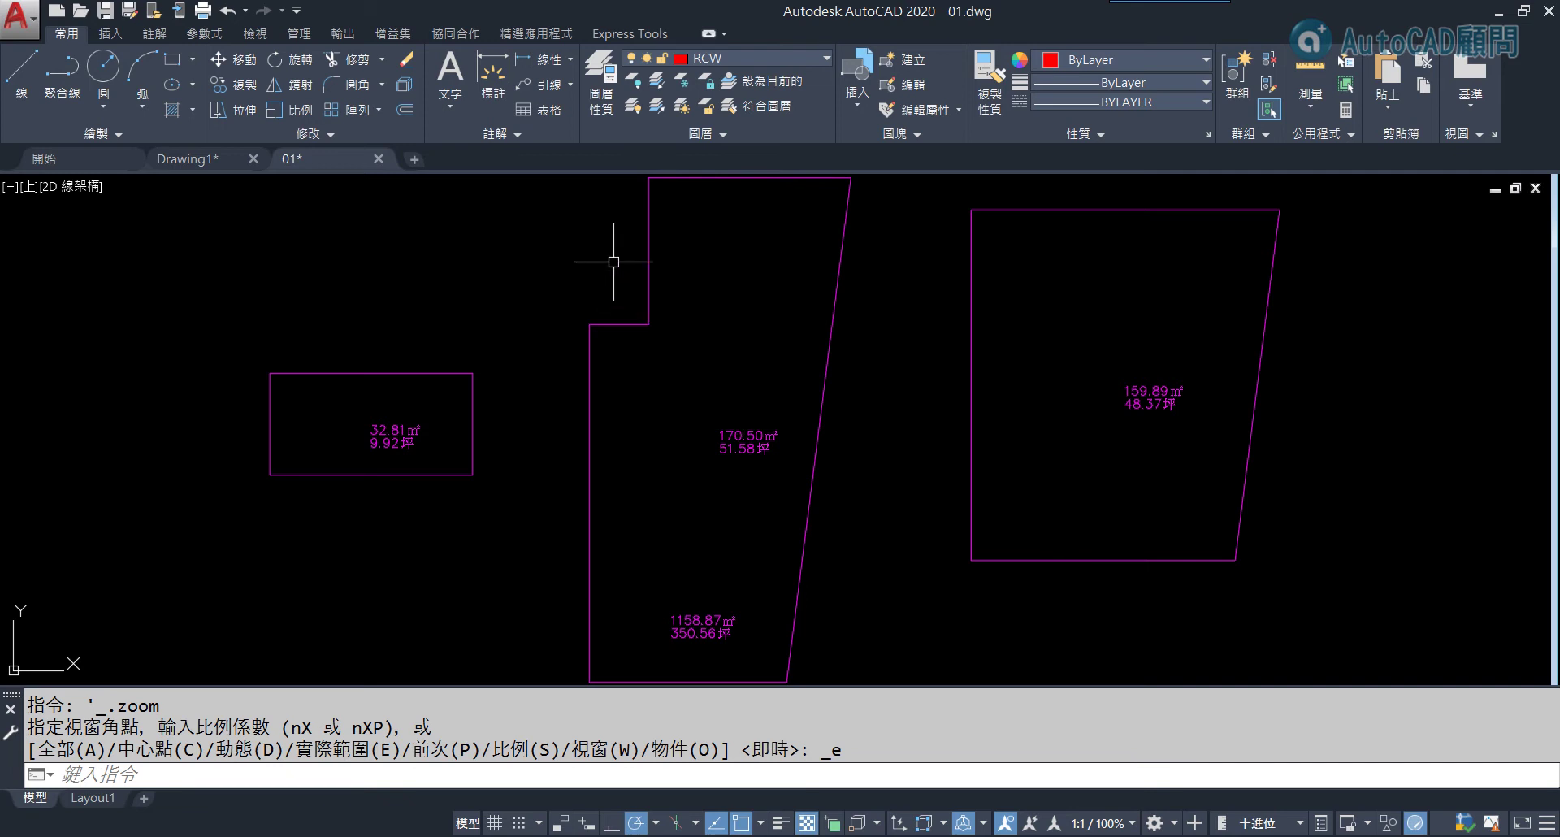
left_click(391, 36)
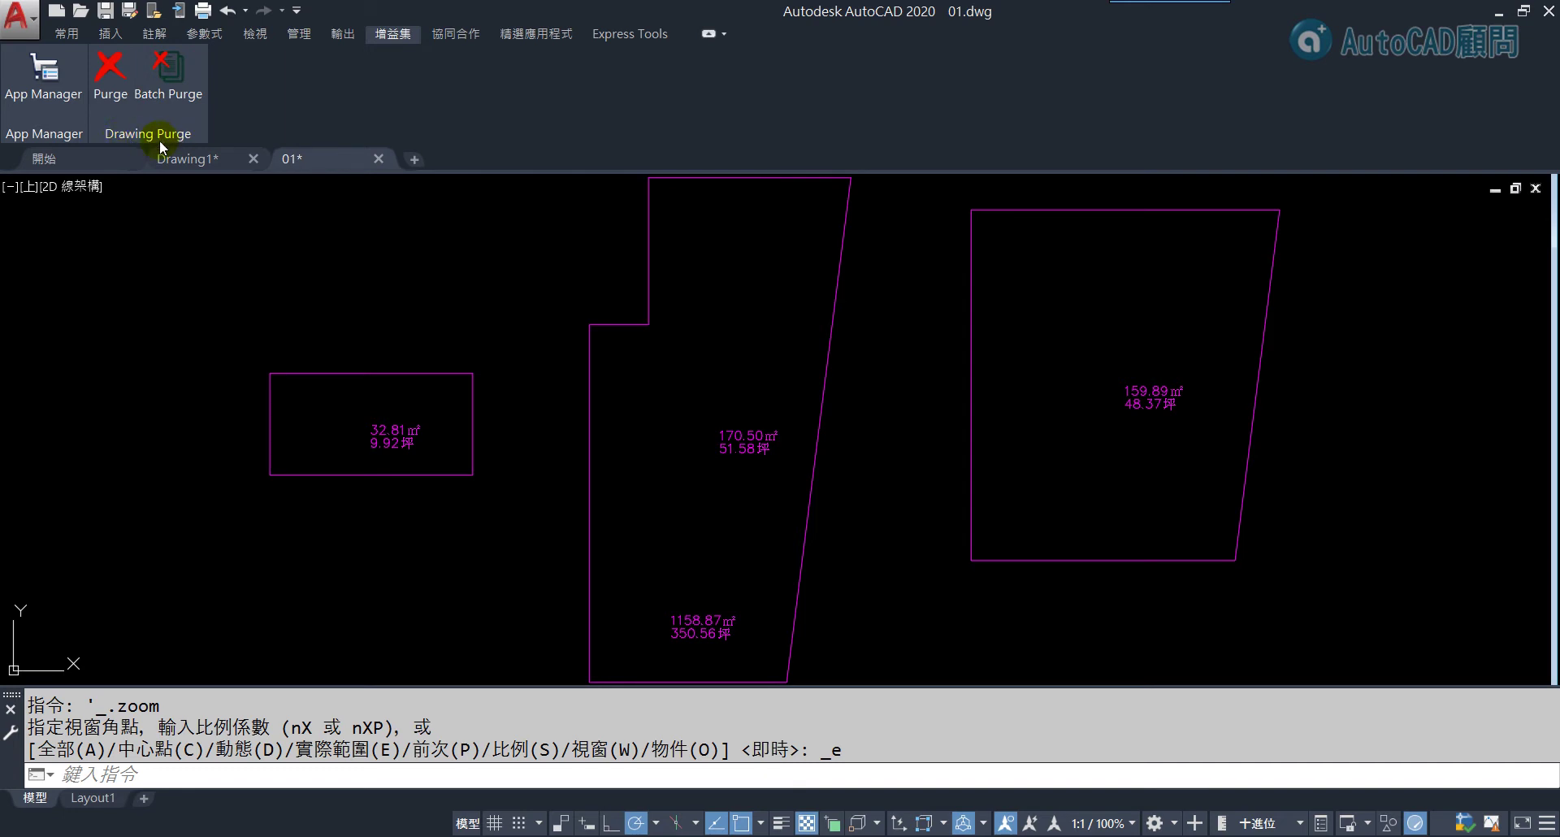
- Purge 01.dwg and review the report showing 85448 DGN complex data items removed
left_click(113, 88)
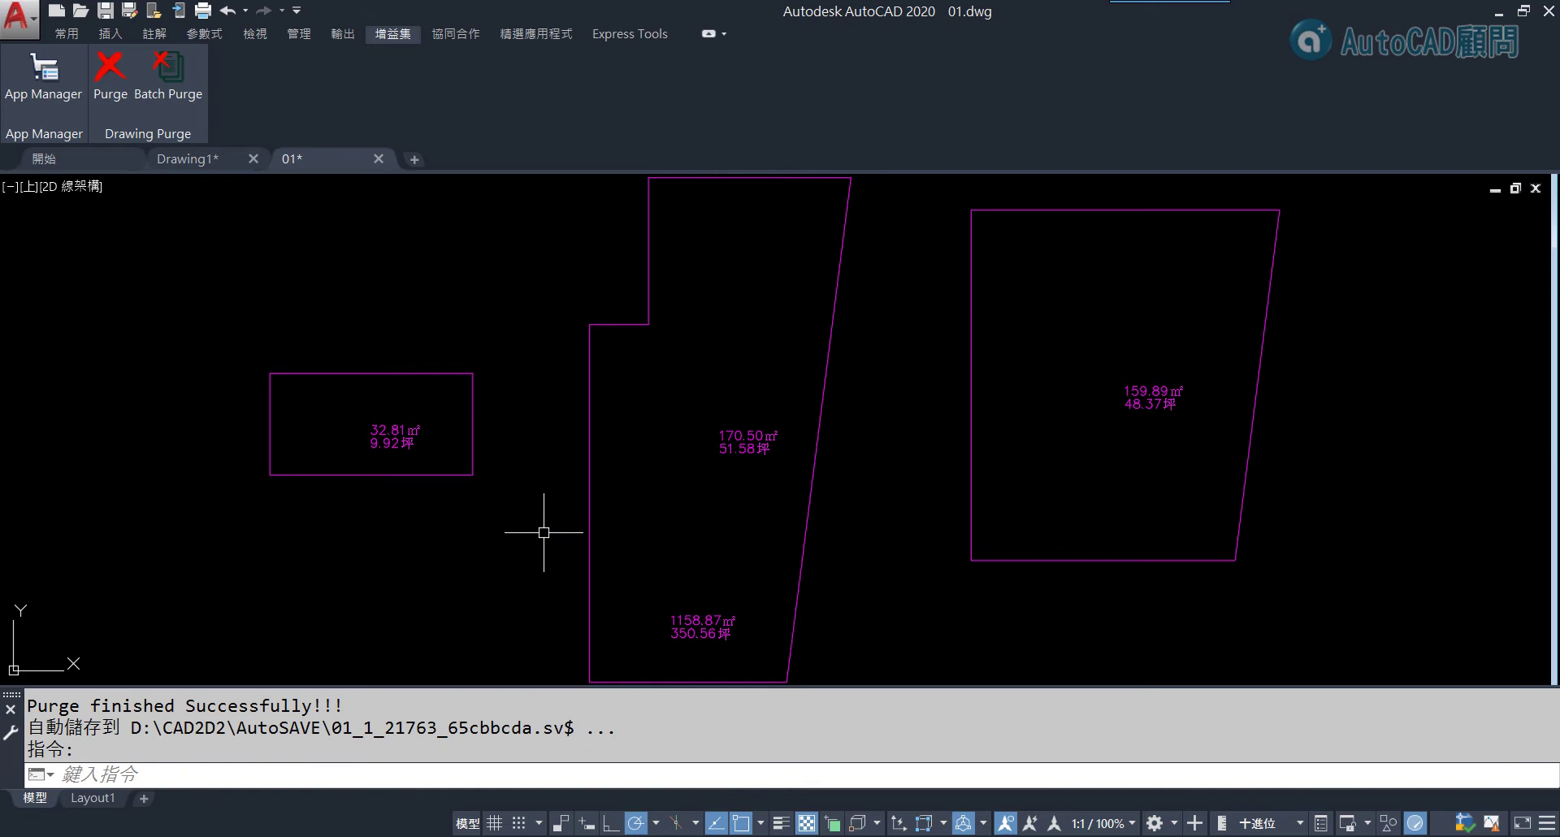
key("F2")
scroll(610, 500, "up", 3)
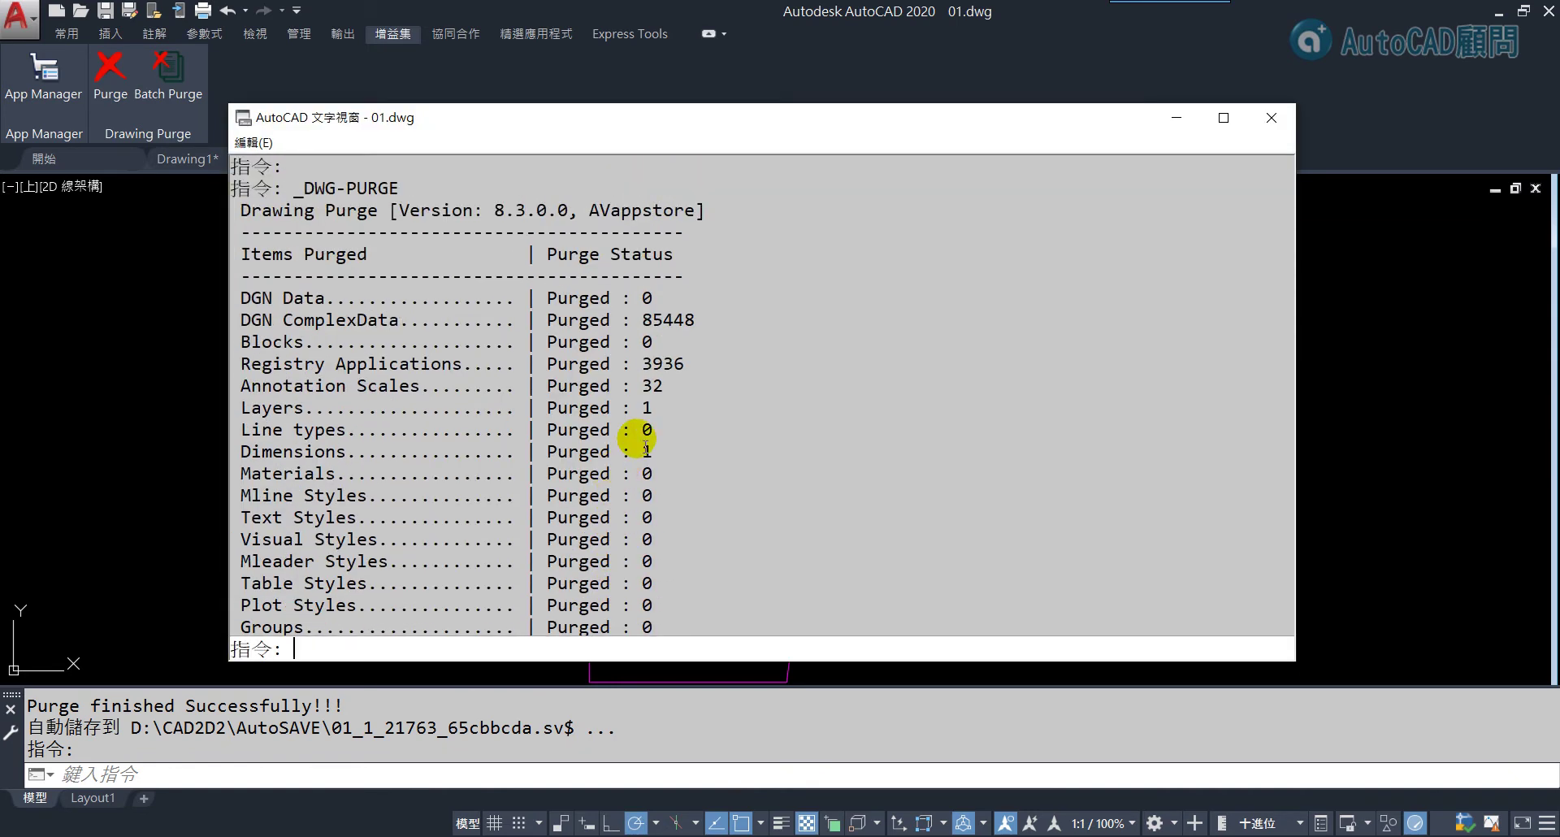
left_click_drag(241, 319, 276, 323)
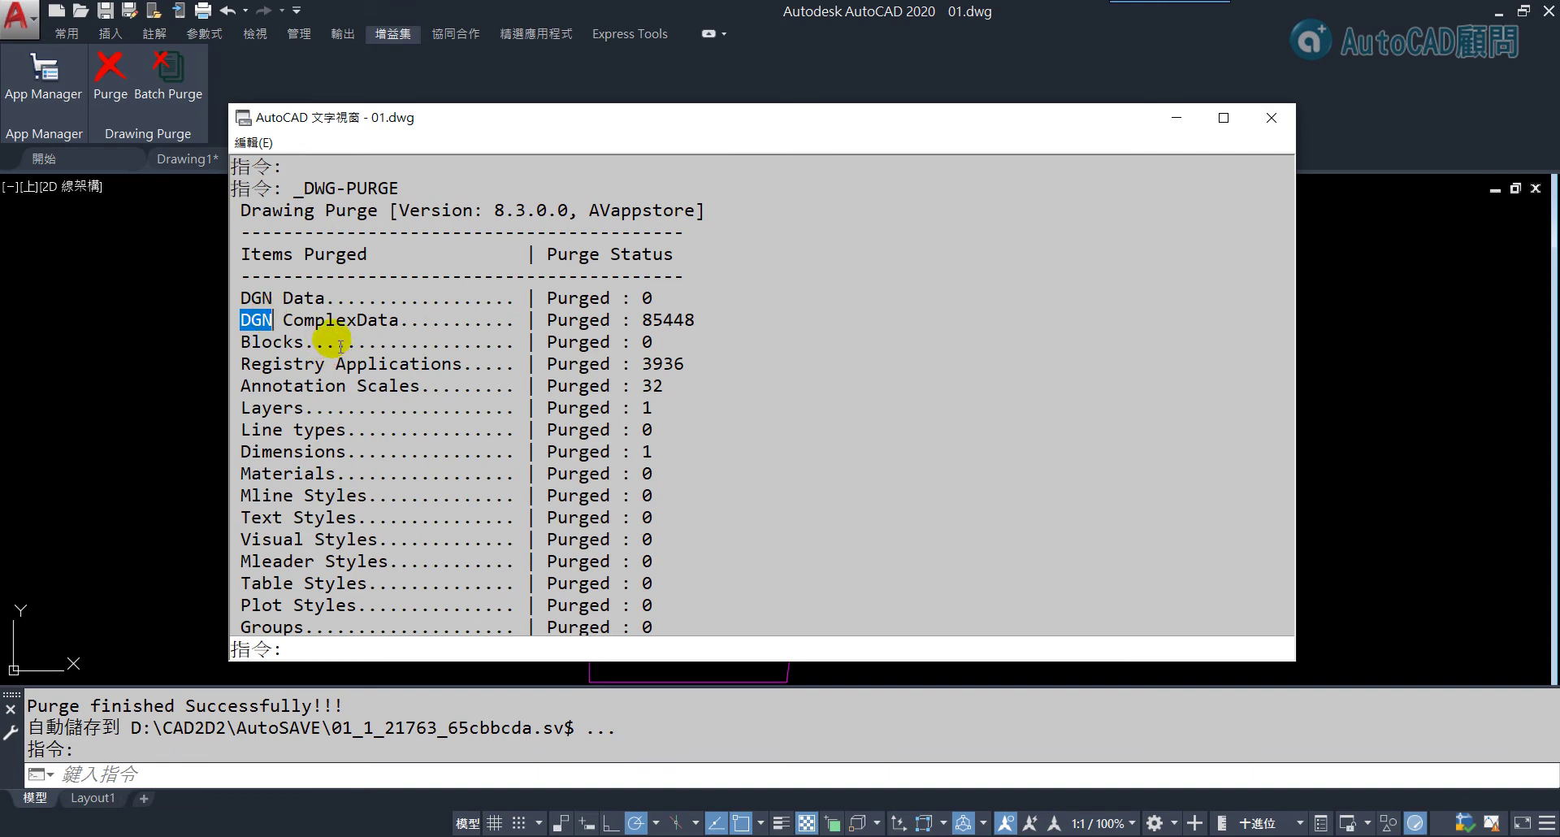
left_click(1279, 112)
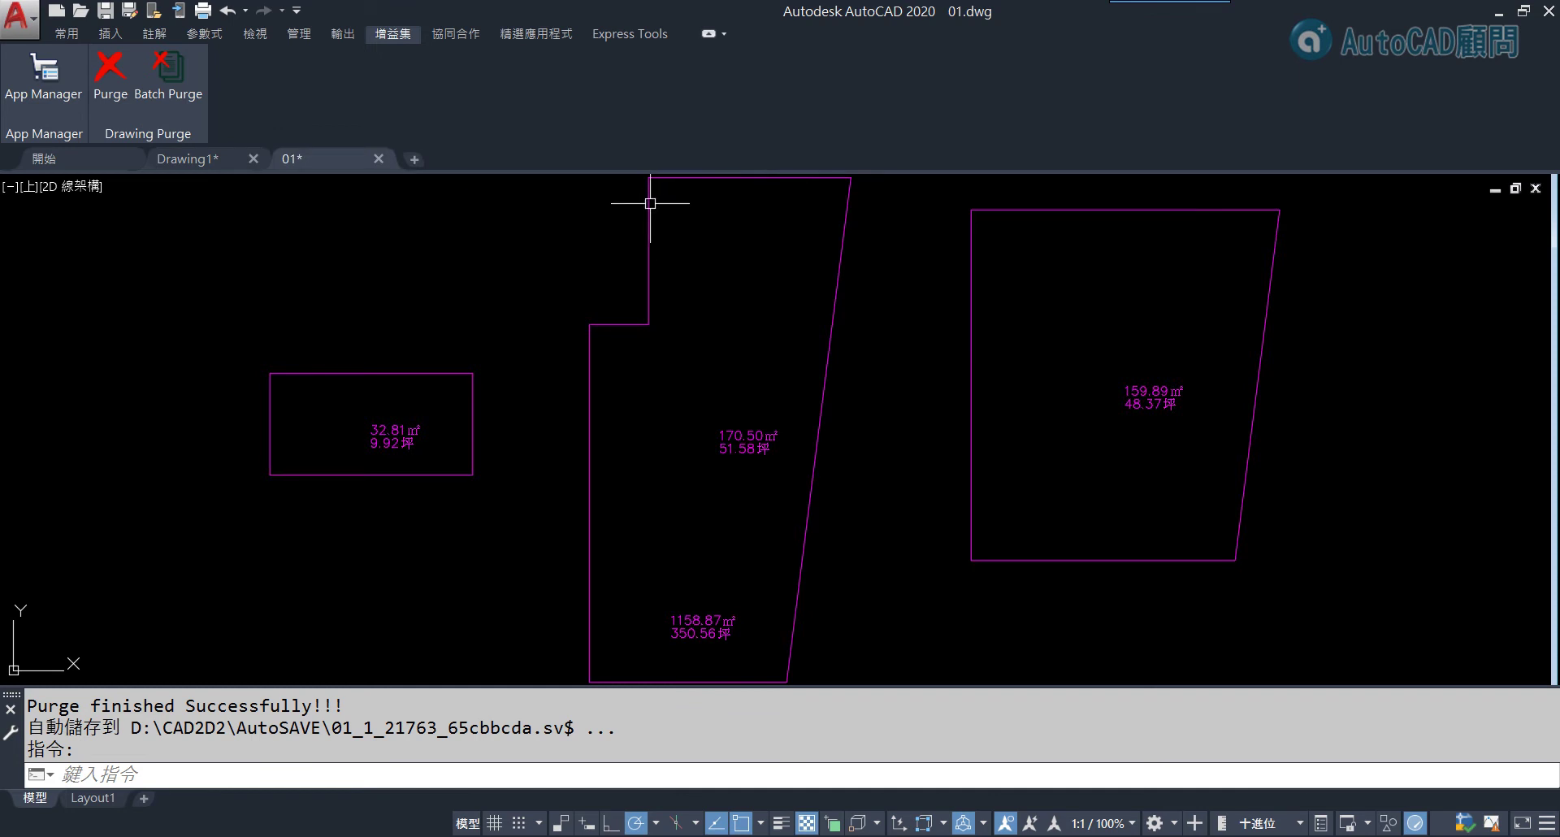
- Save the purged 01.dwg and copy the 範例 folder path from Explorer's address bar
left_click(108, 15)
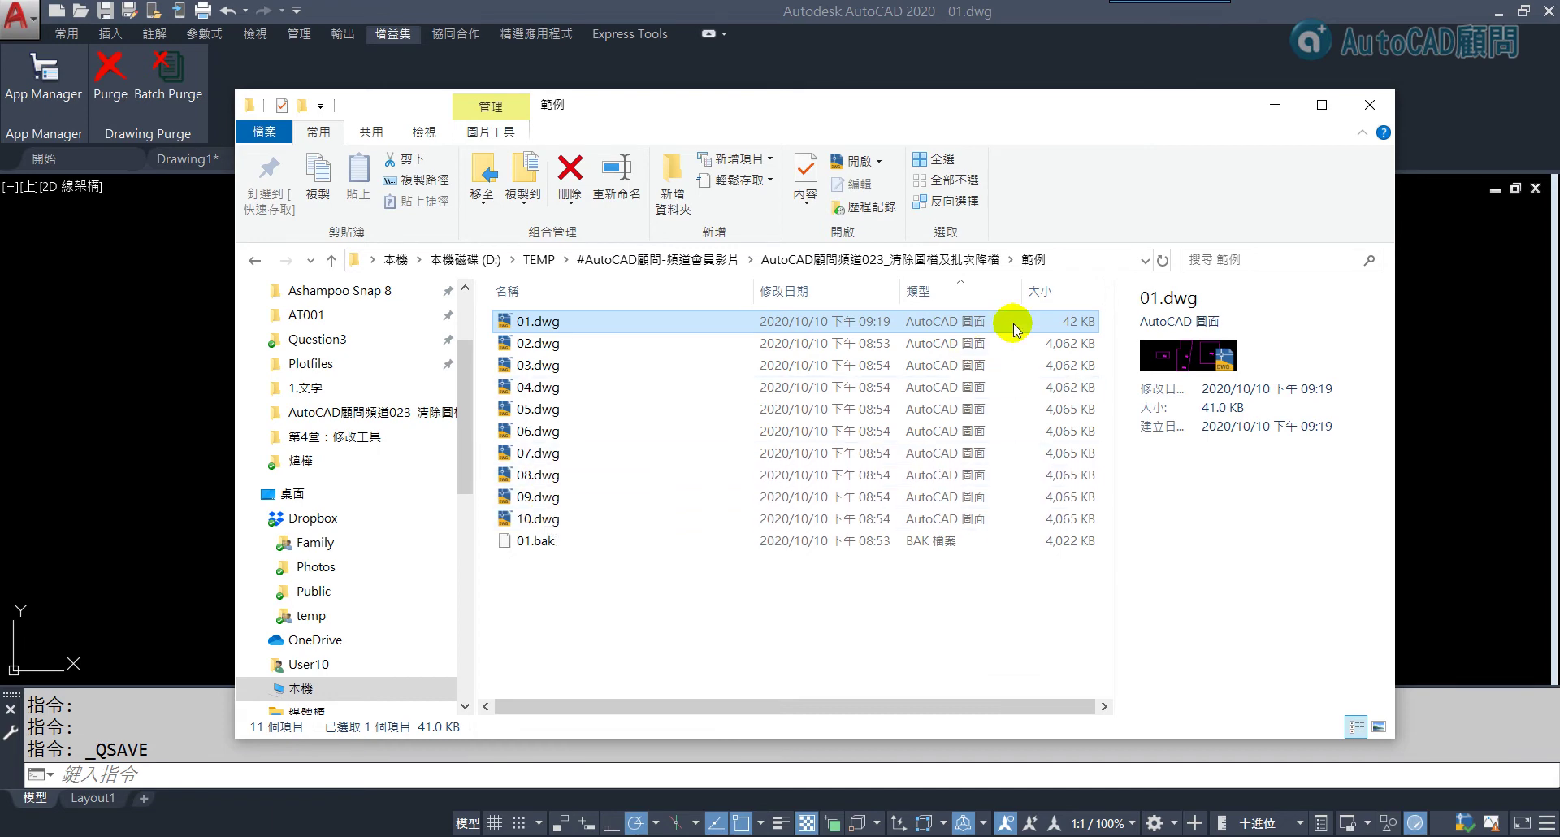
left_click(1058, 261)
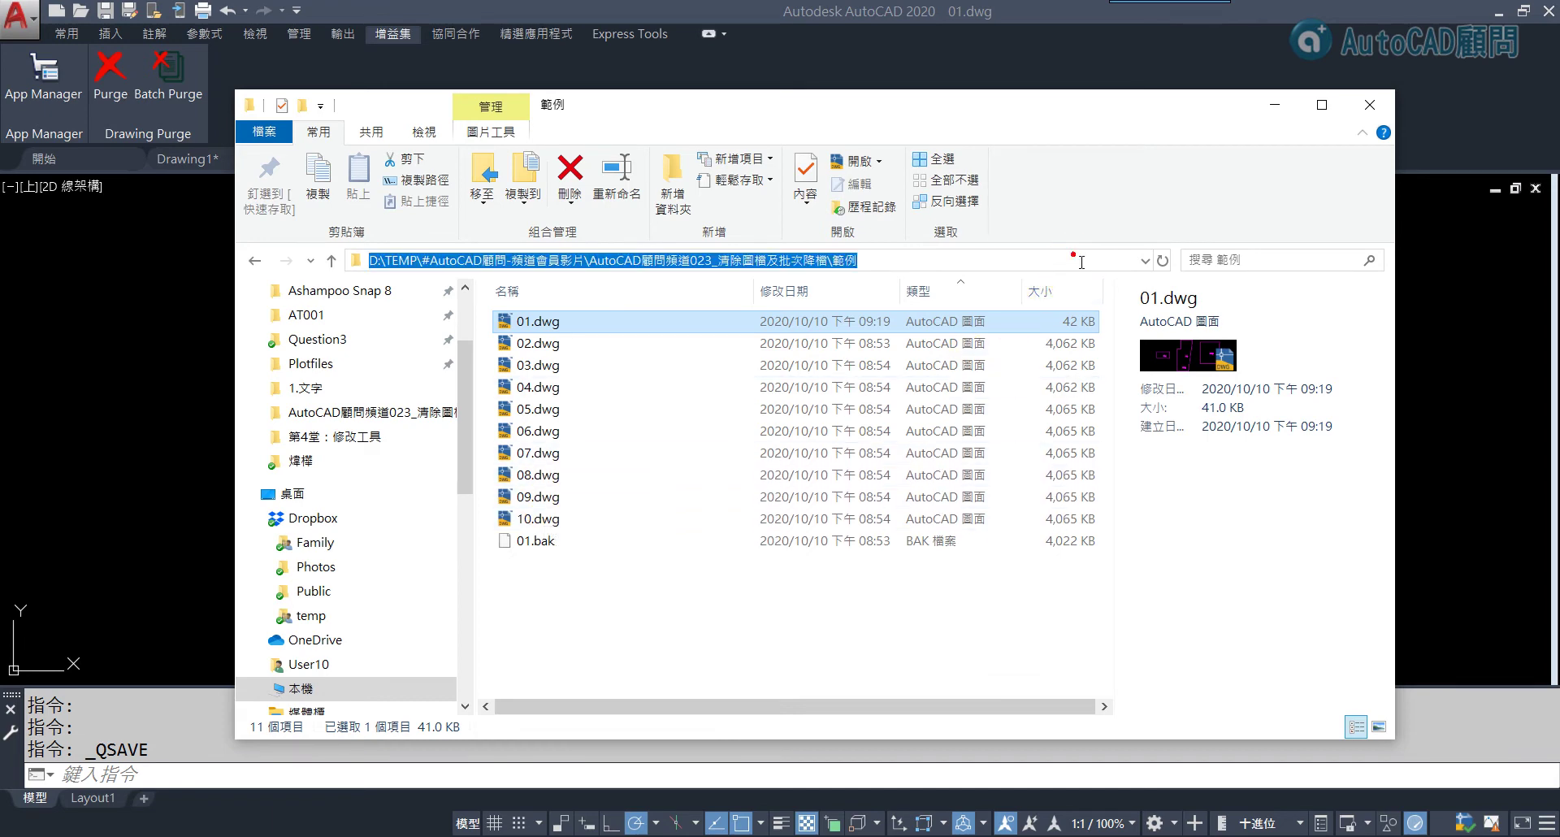
right_click(762, 271)
left_click(810, 321)
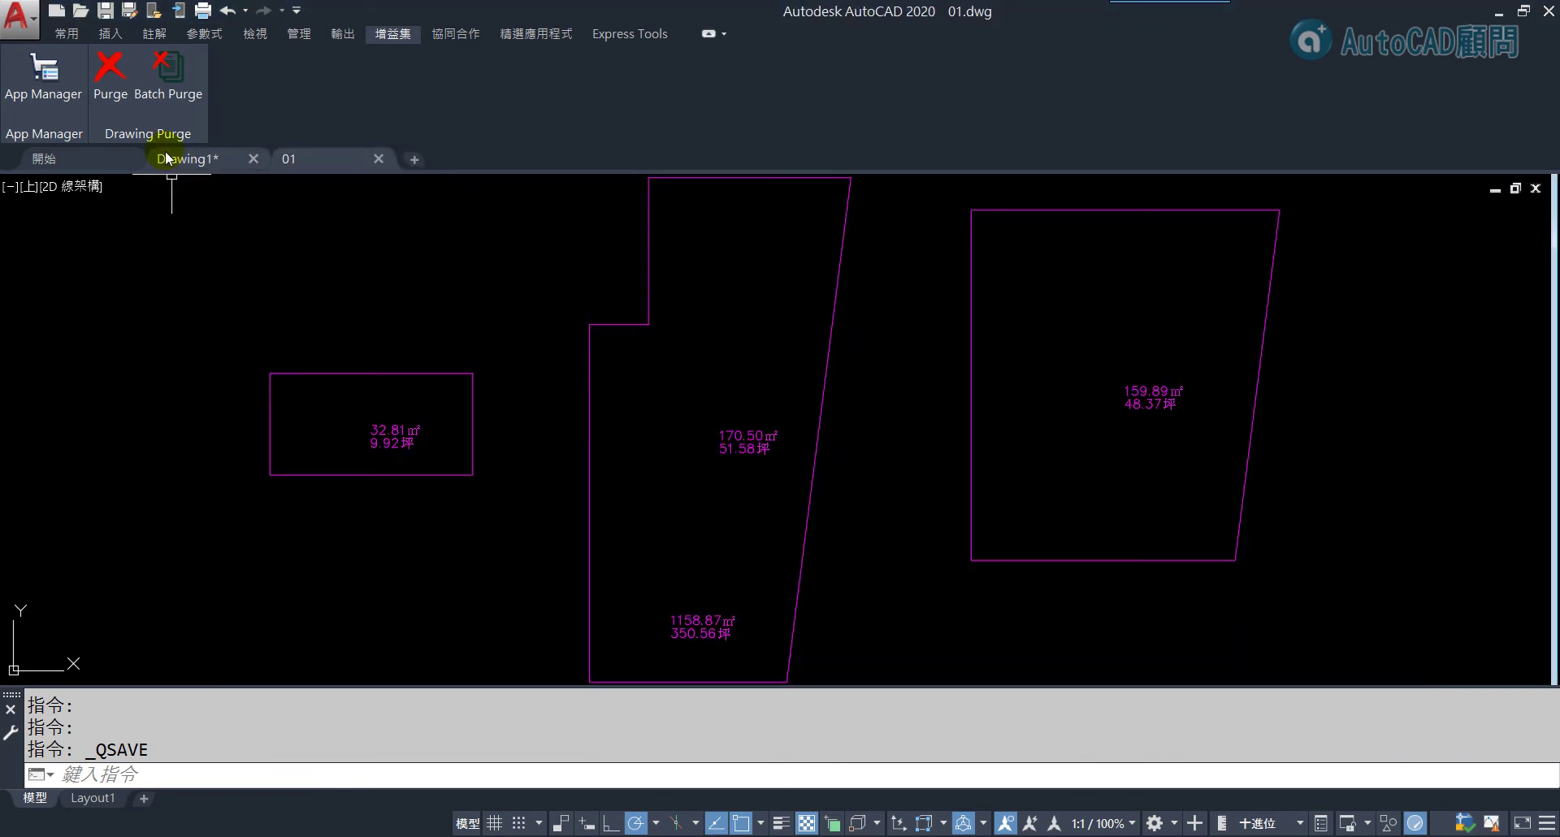
- Set Drawing Purge's language to ChineseTraditional and reopen the Batch Purge window
left_click(172, 86)
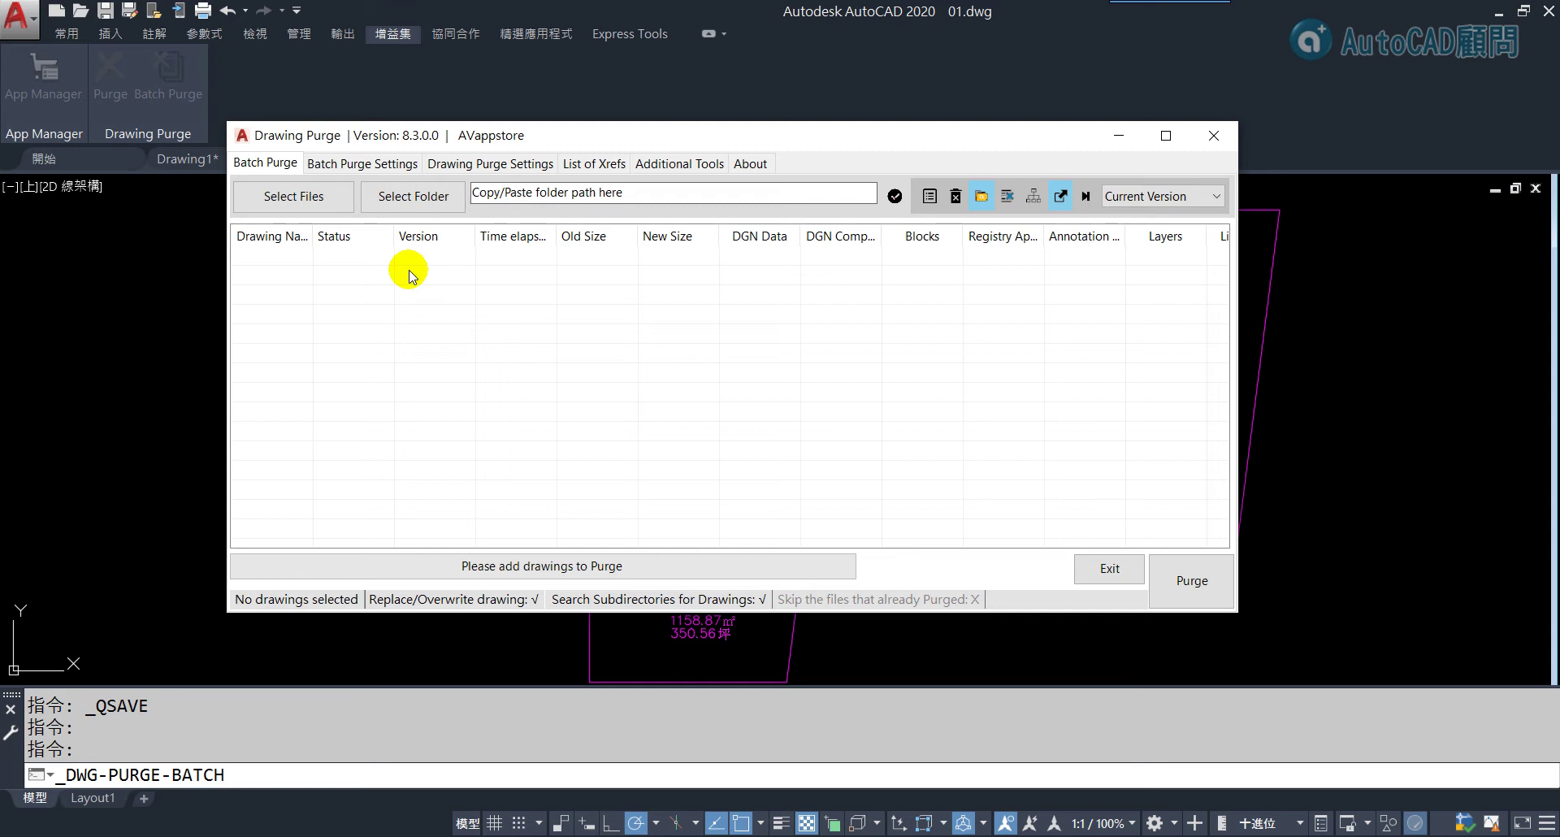
left_click(754, 162)
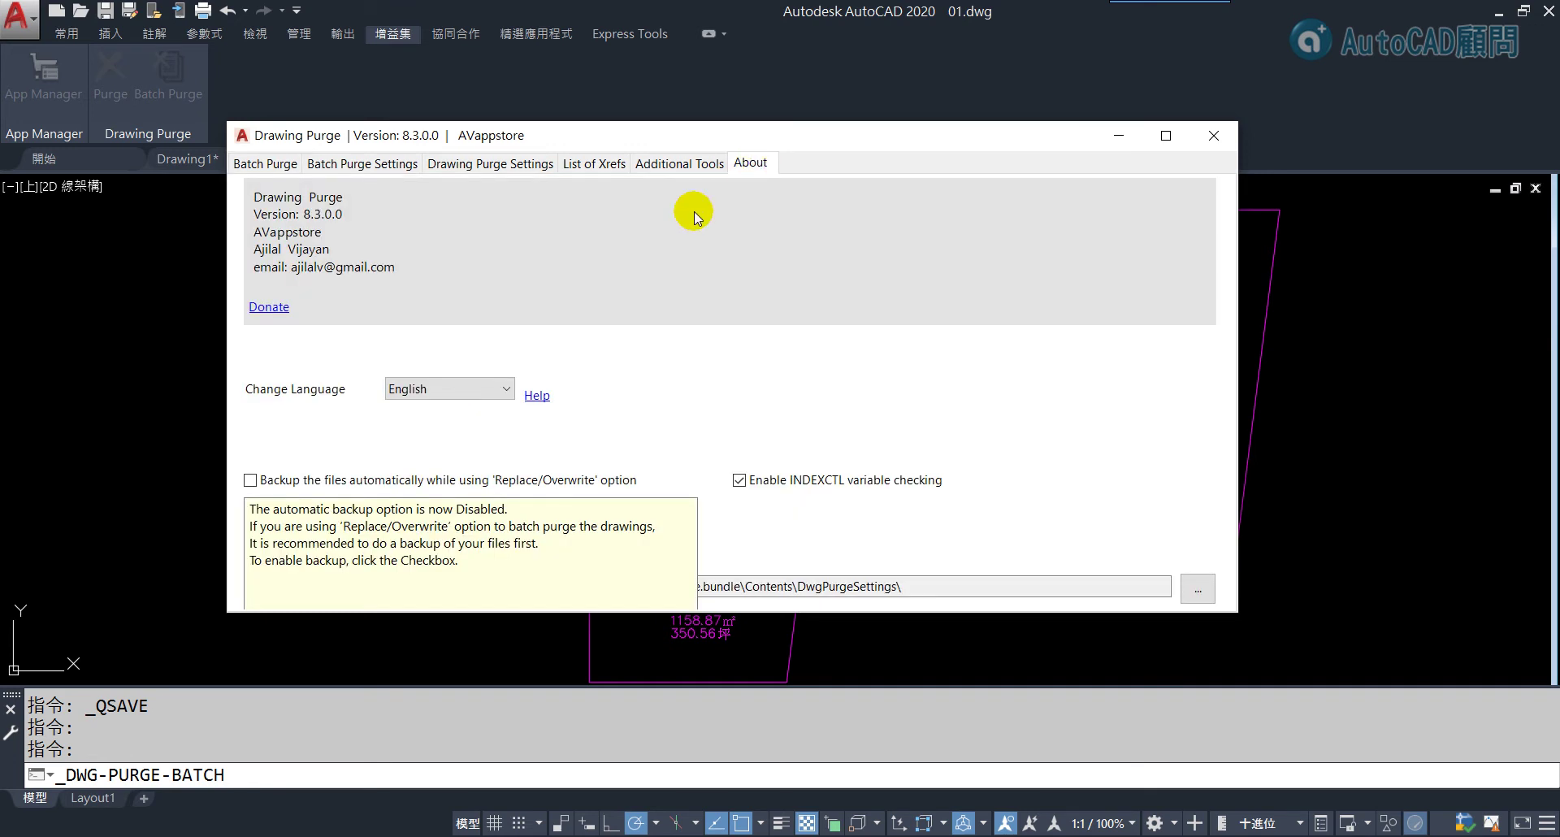
left_click(463, 388)
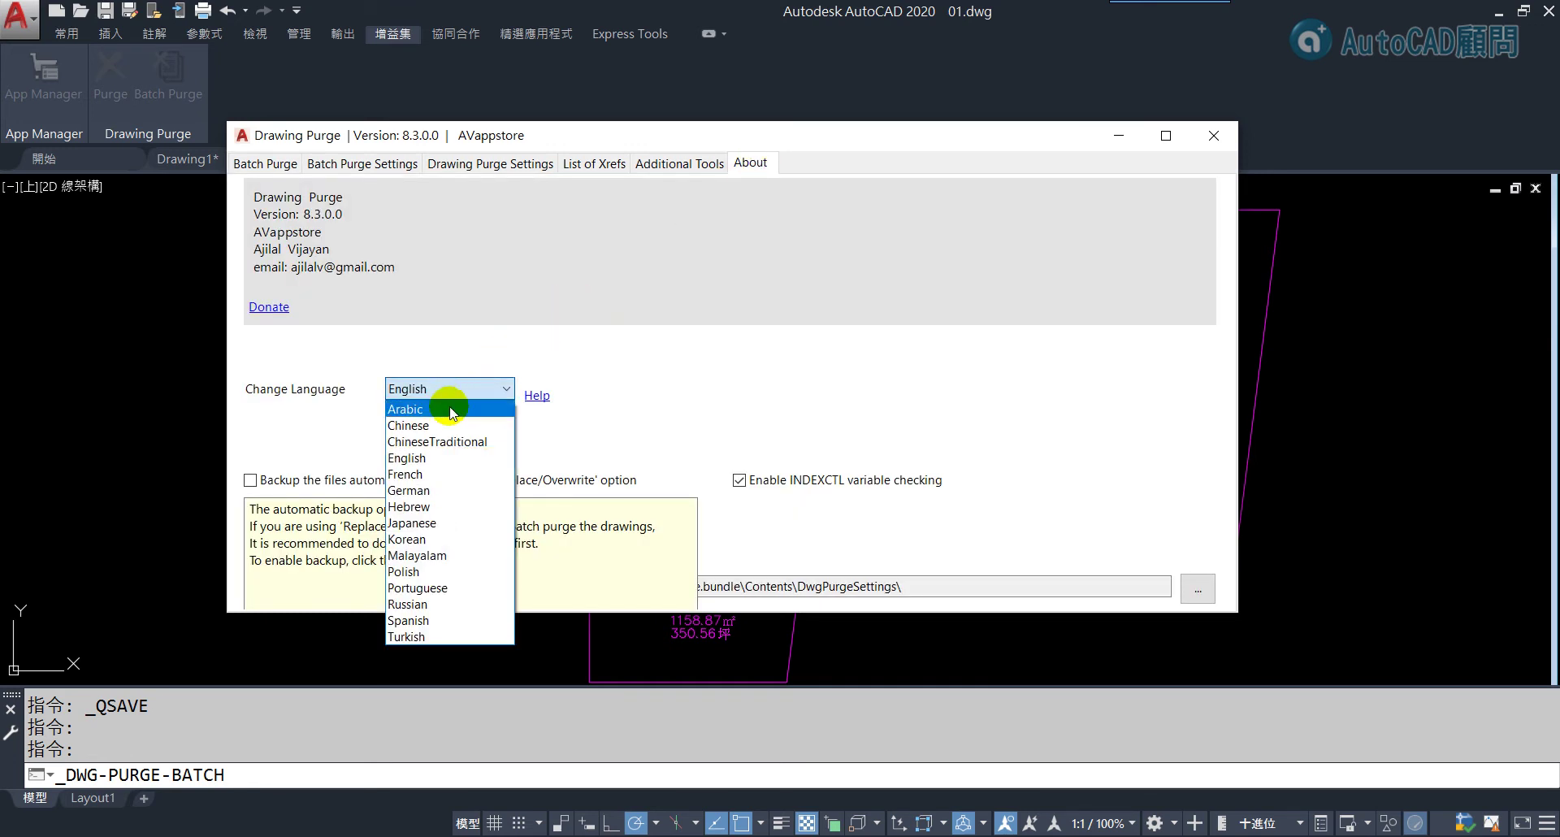
left_click(435, 441)
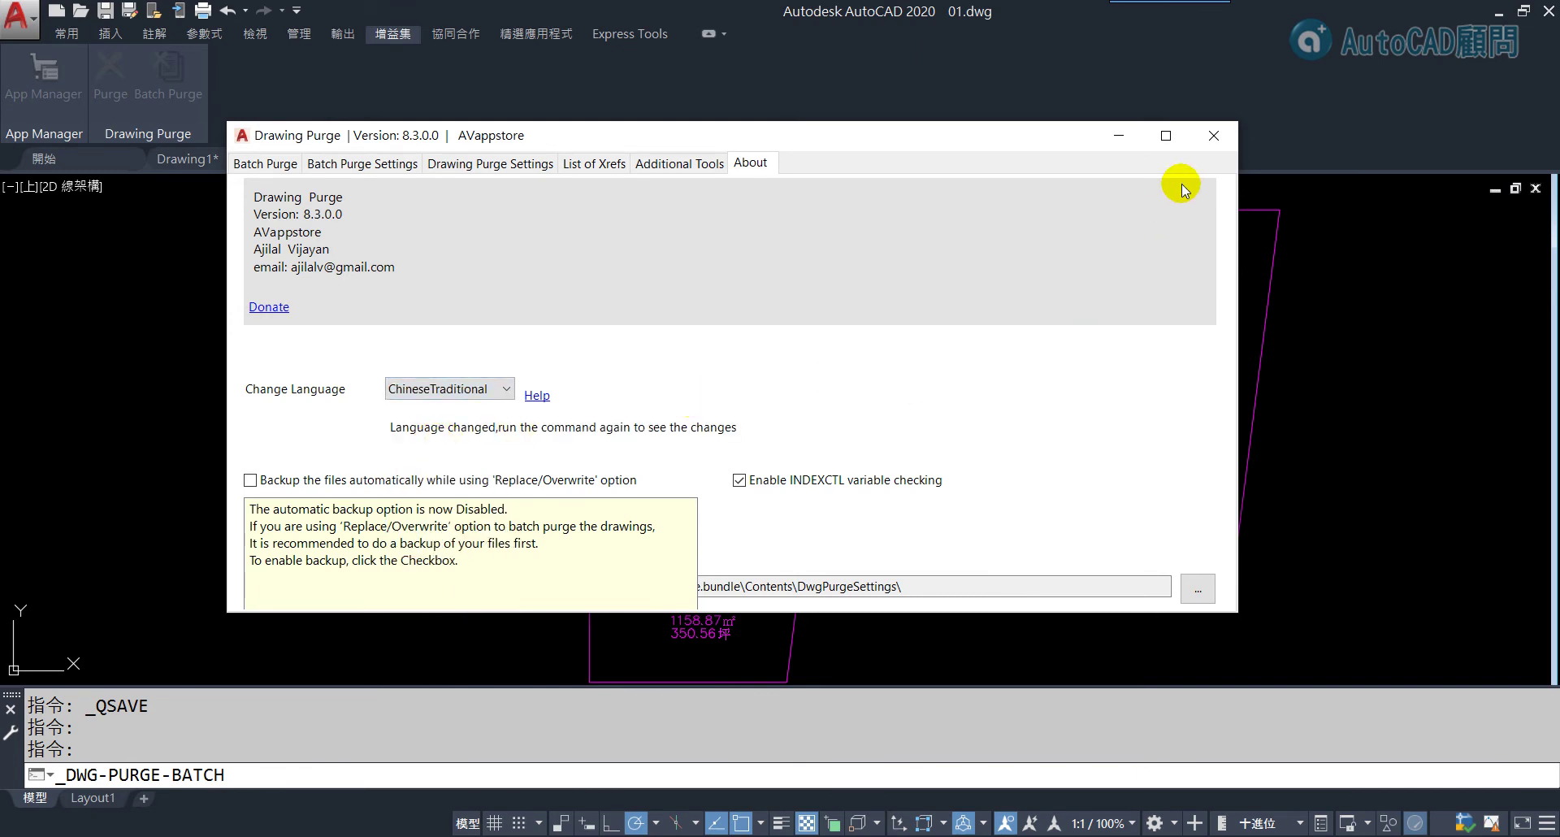
left_click(1214, 136)
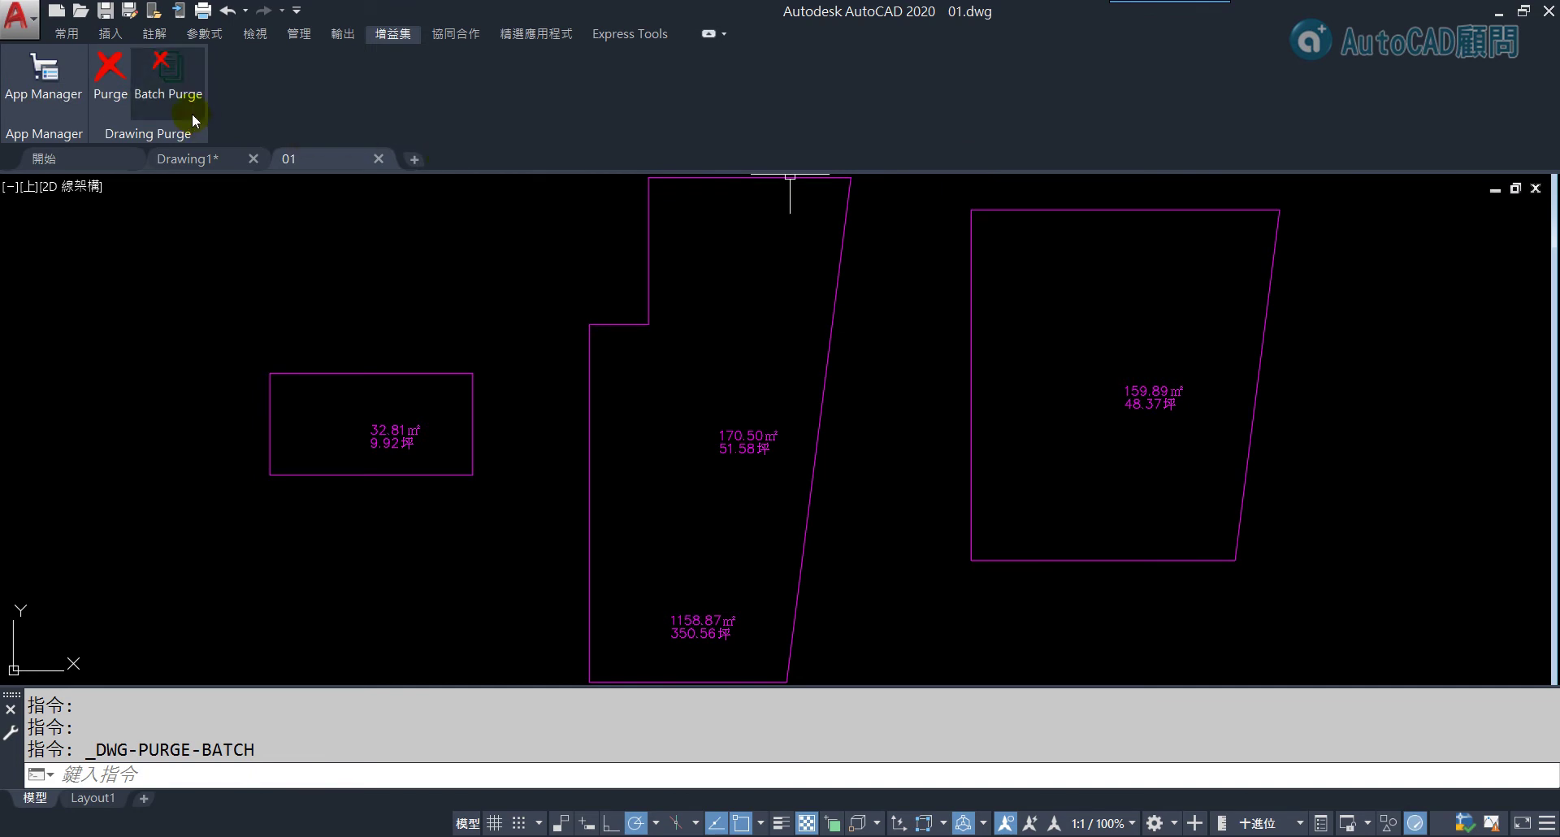
left_click(174, 90)
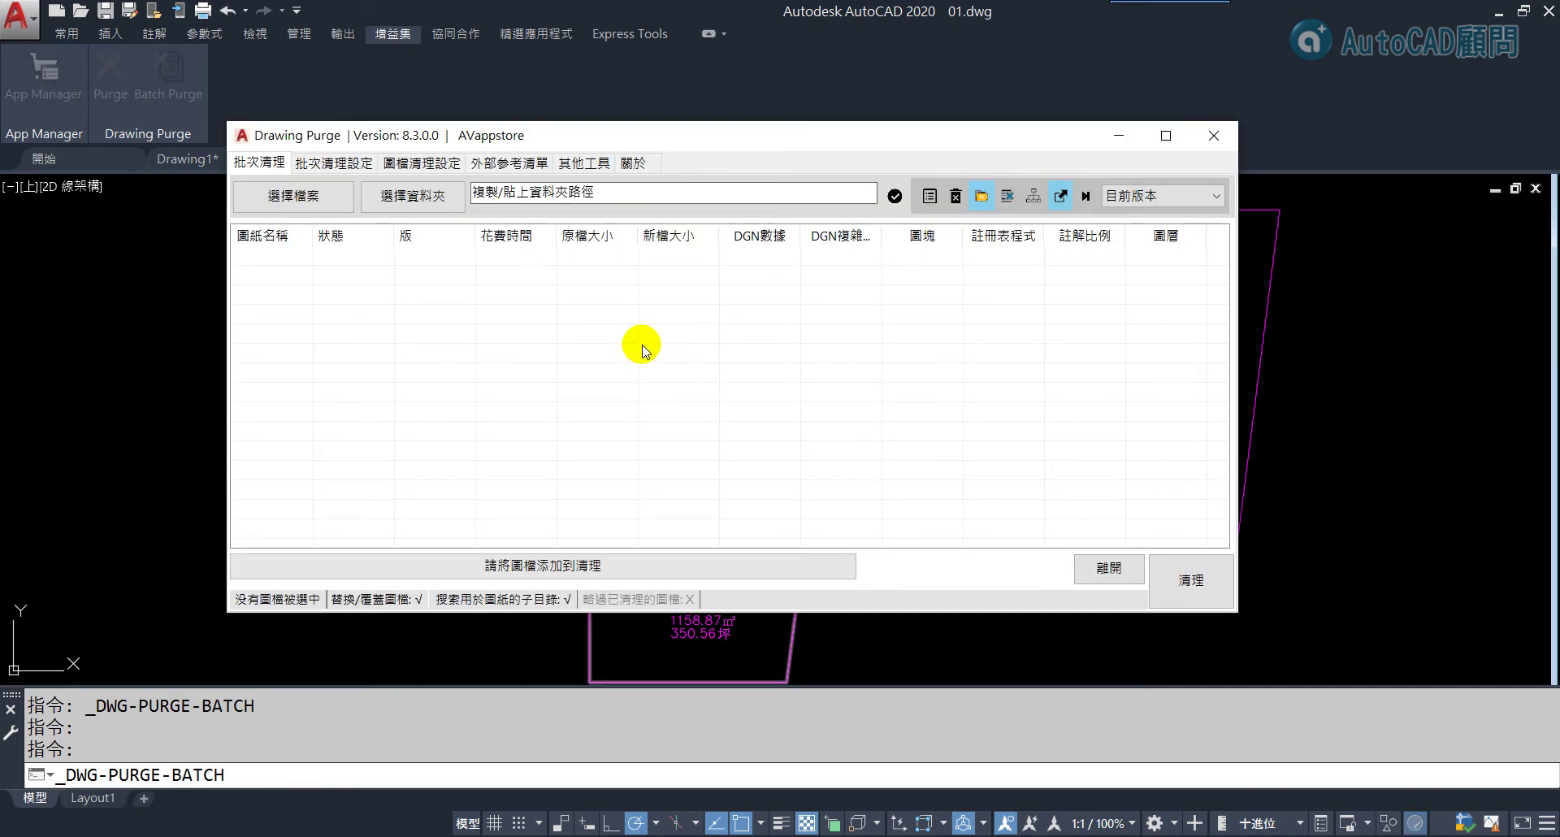
left_click(620, 193)
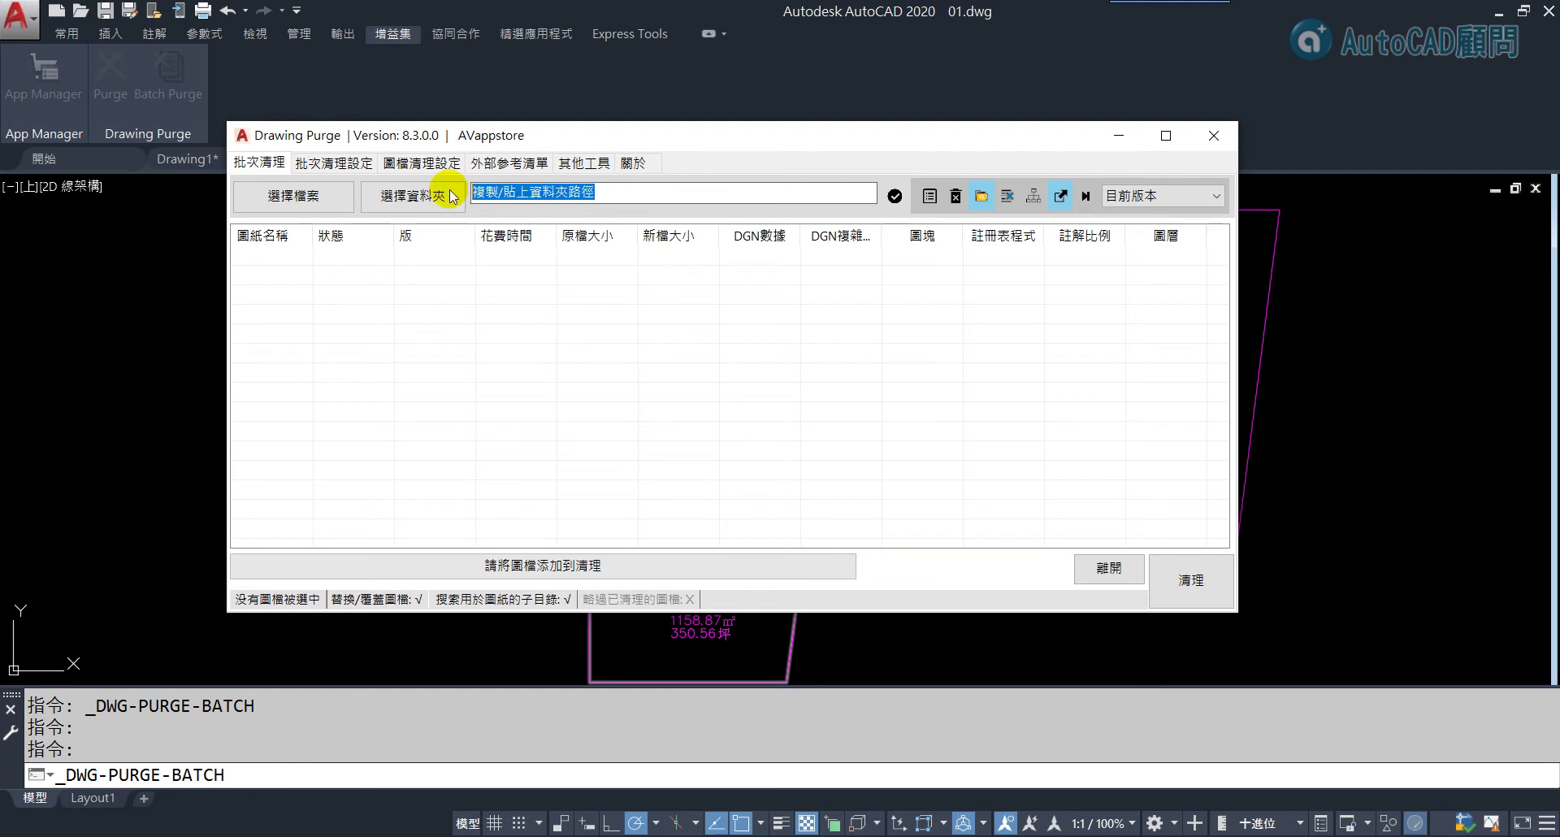
- Replace the Batch Purge path with the pasted 範例 folder path to list 01.dwg–10.dwg
left_click(414, 199)
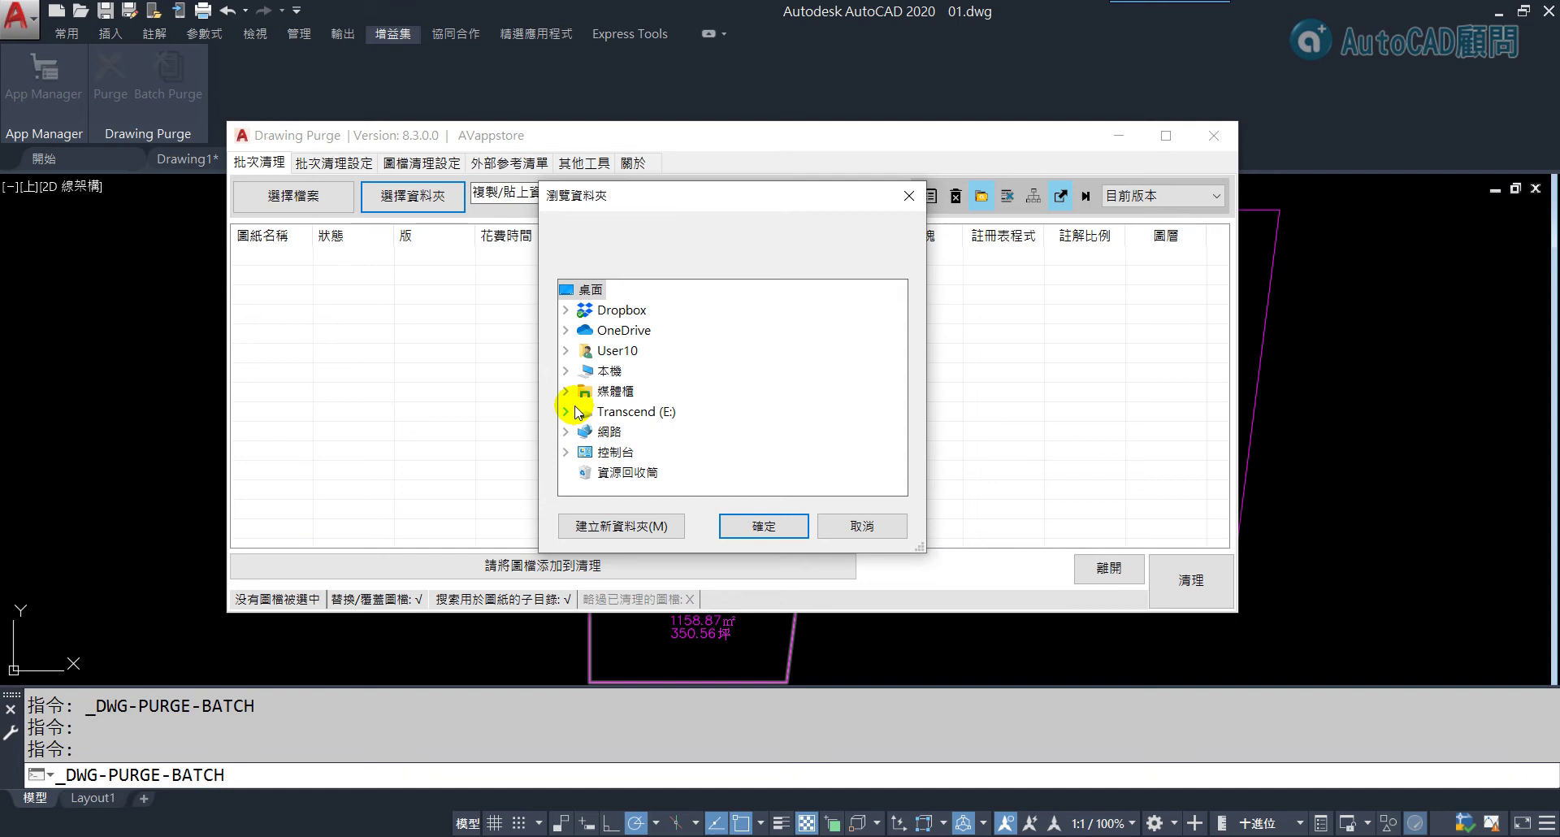
left_click(845, 524)
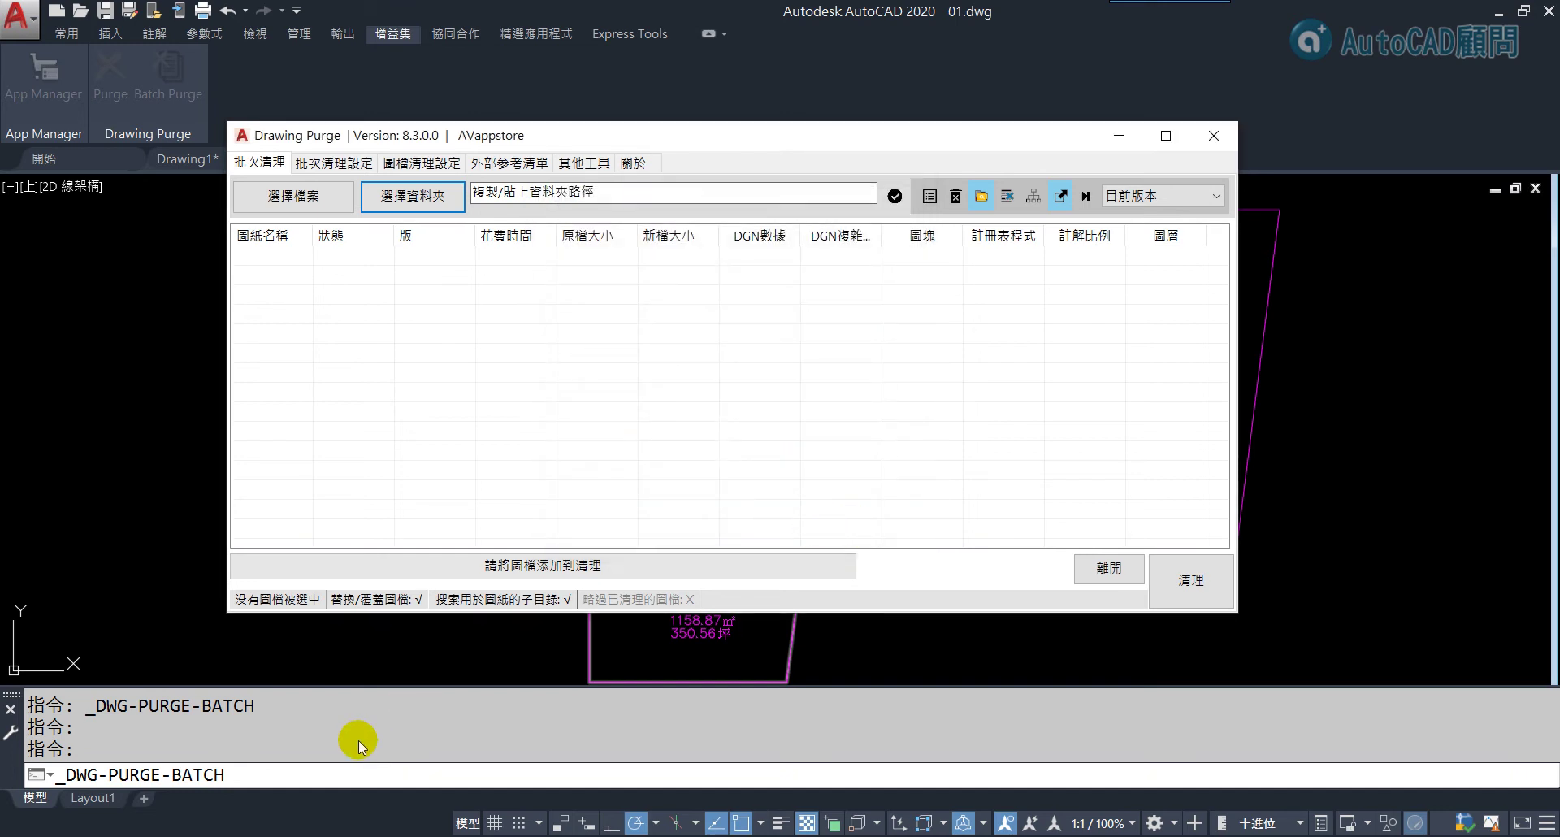
left_click_drag(605, 193, 470, 195)
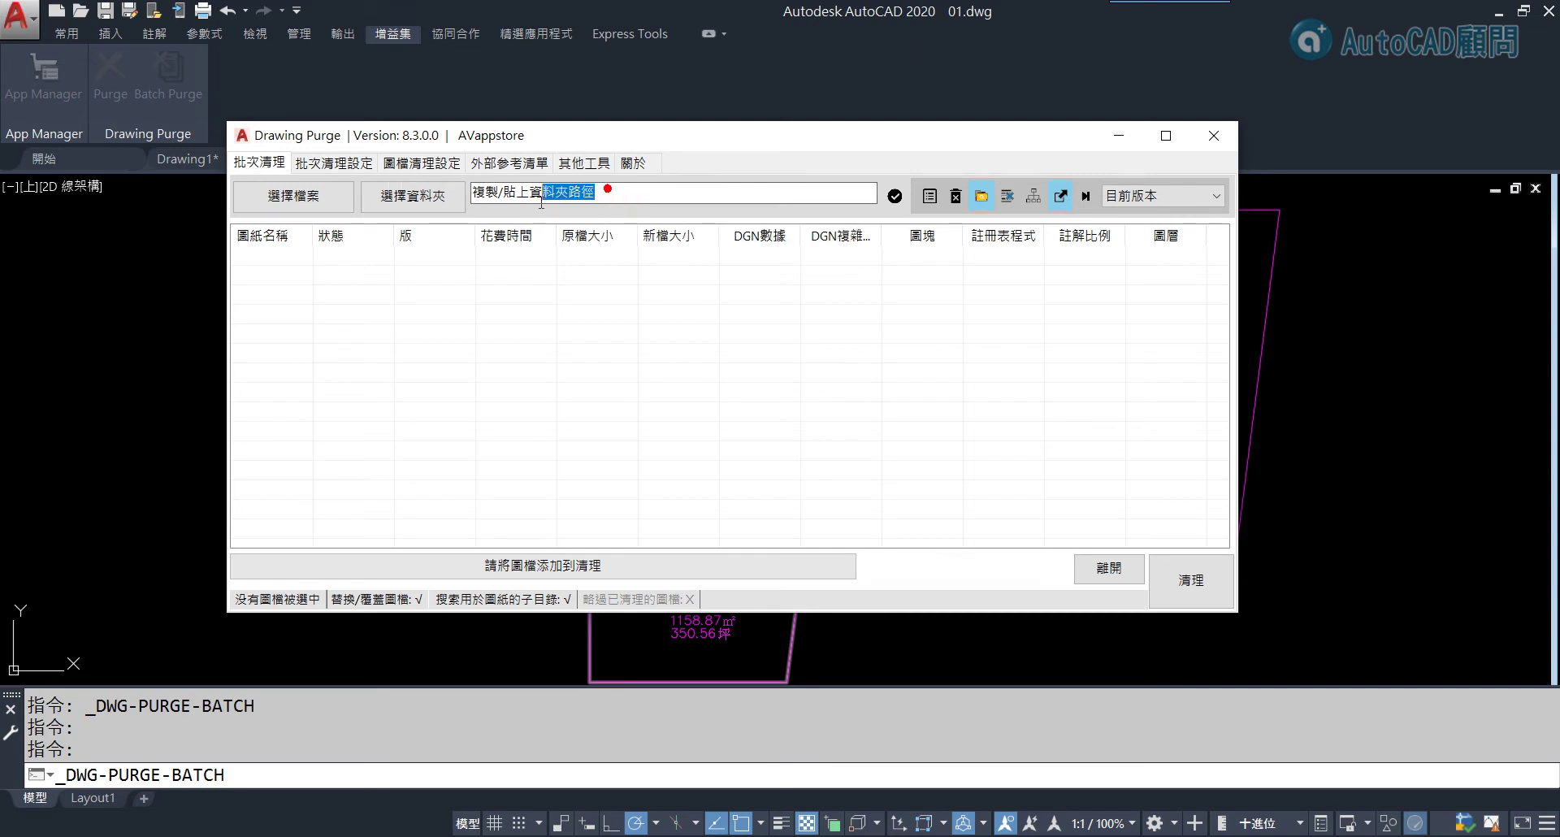
right_click(496, 192)
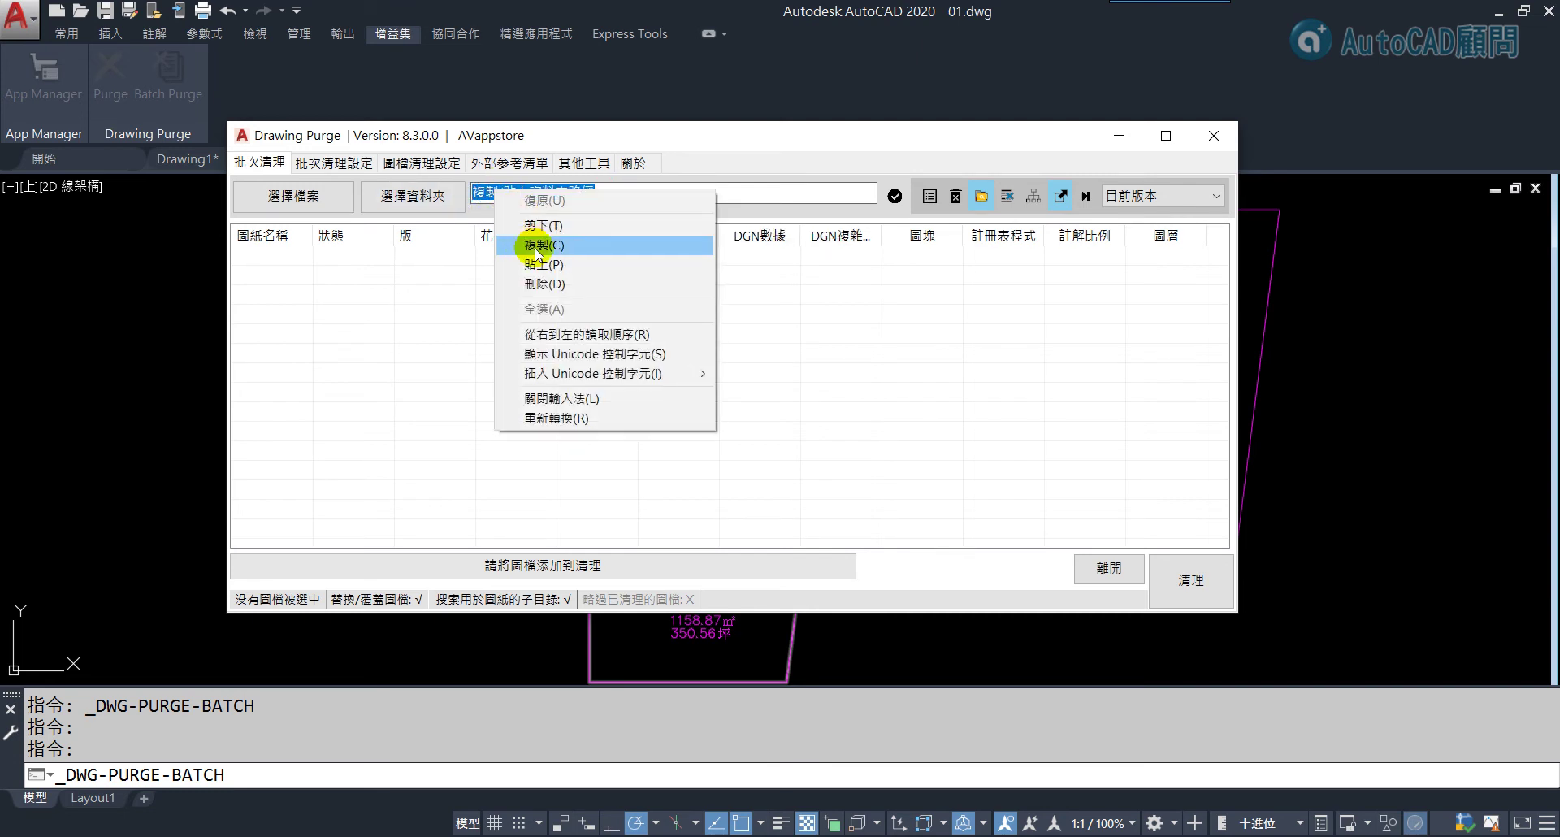
left_click(556, 284)
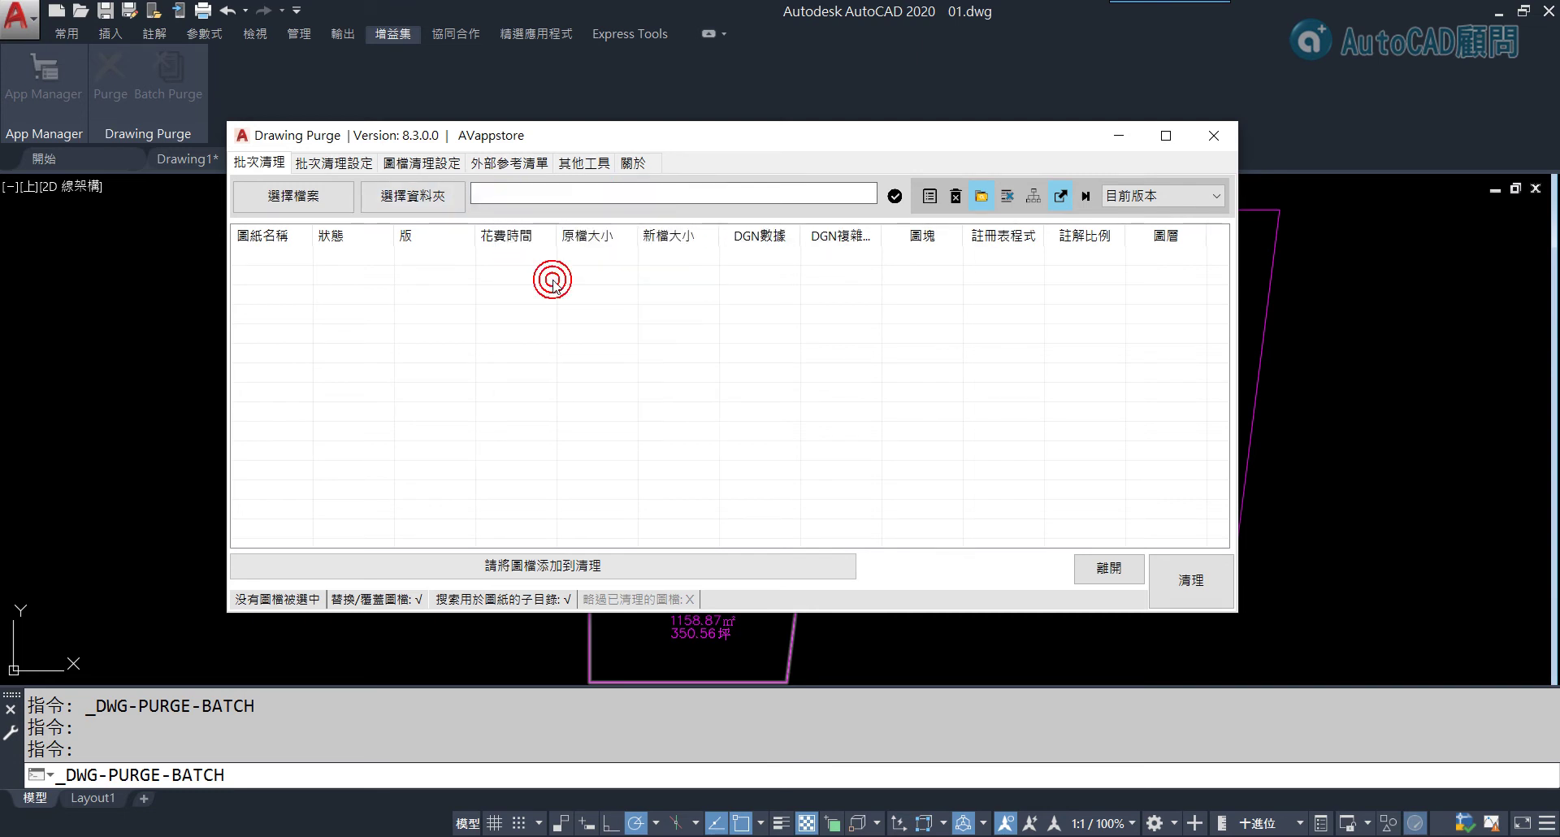
right_click(543, 196)
left_click(578, 274)
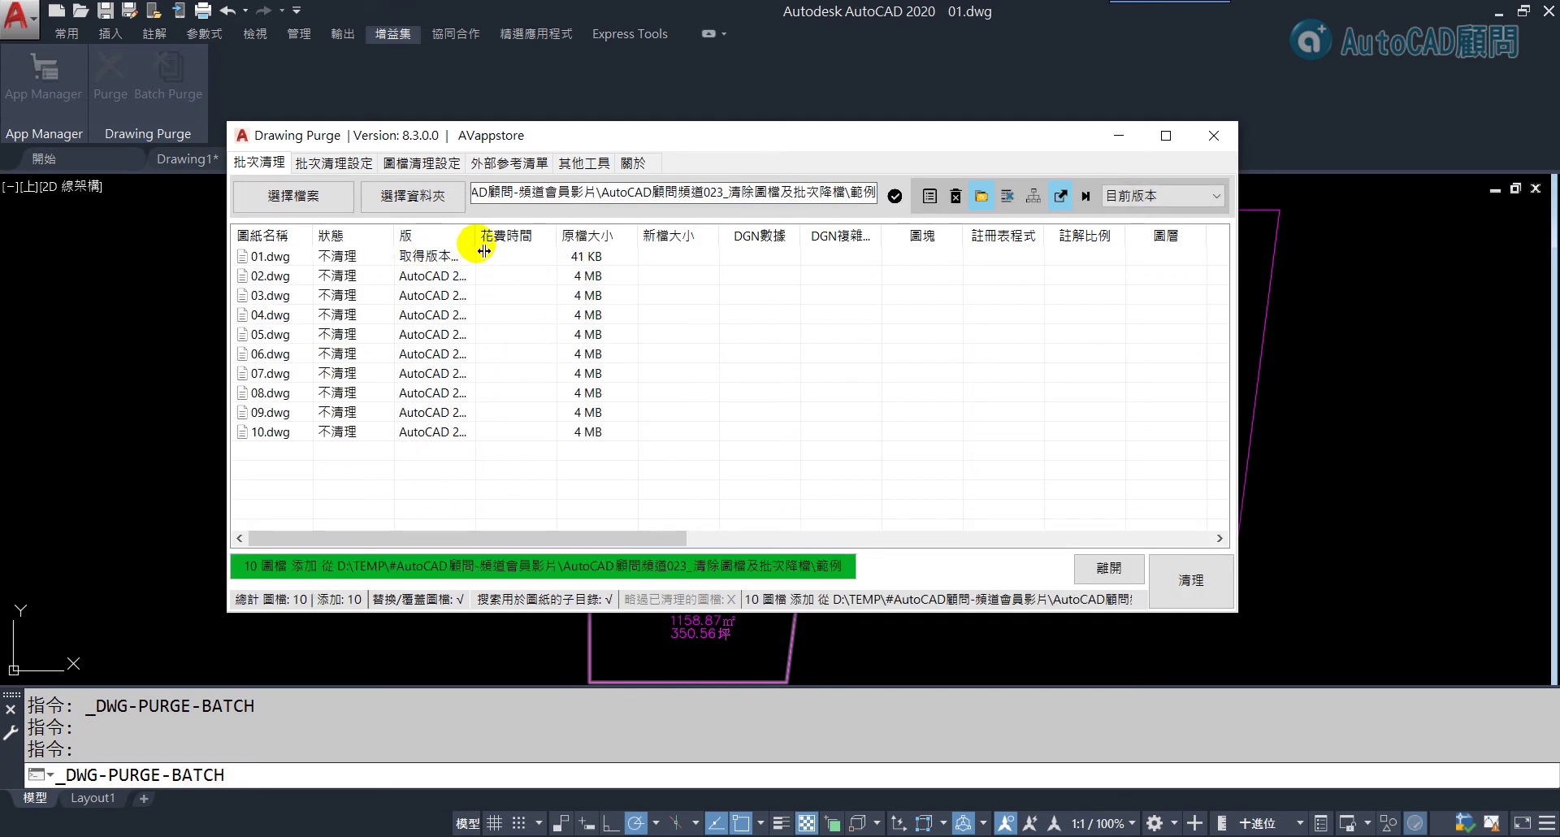
- Remove 01.dwg from the batch list, leaving 02.dwg–10.dwg, and move the dialog up
mouse_move(476, 237)
left_mouse_down()
mouse_move(566, 244)
mouse_move(537, 243)
left_mouse_up()
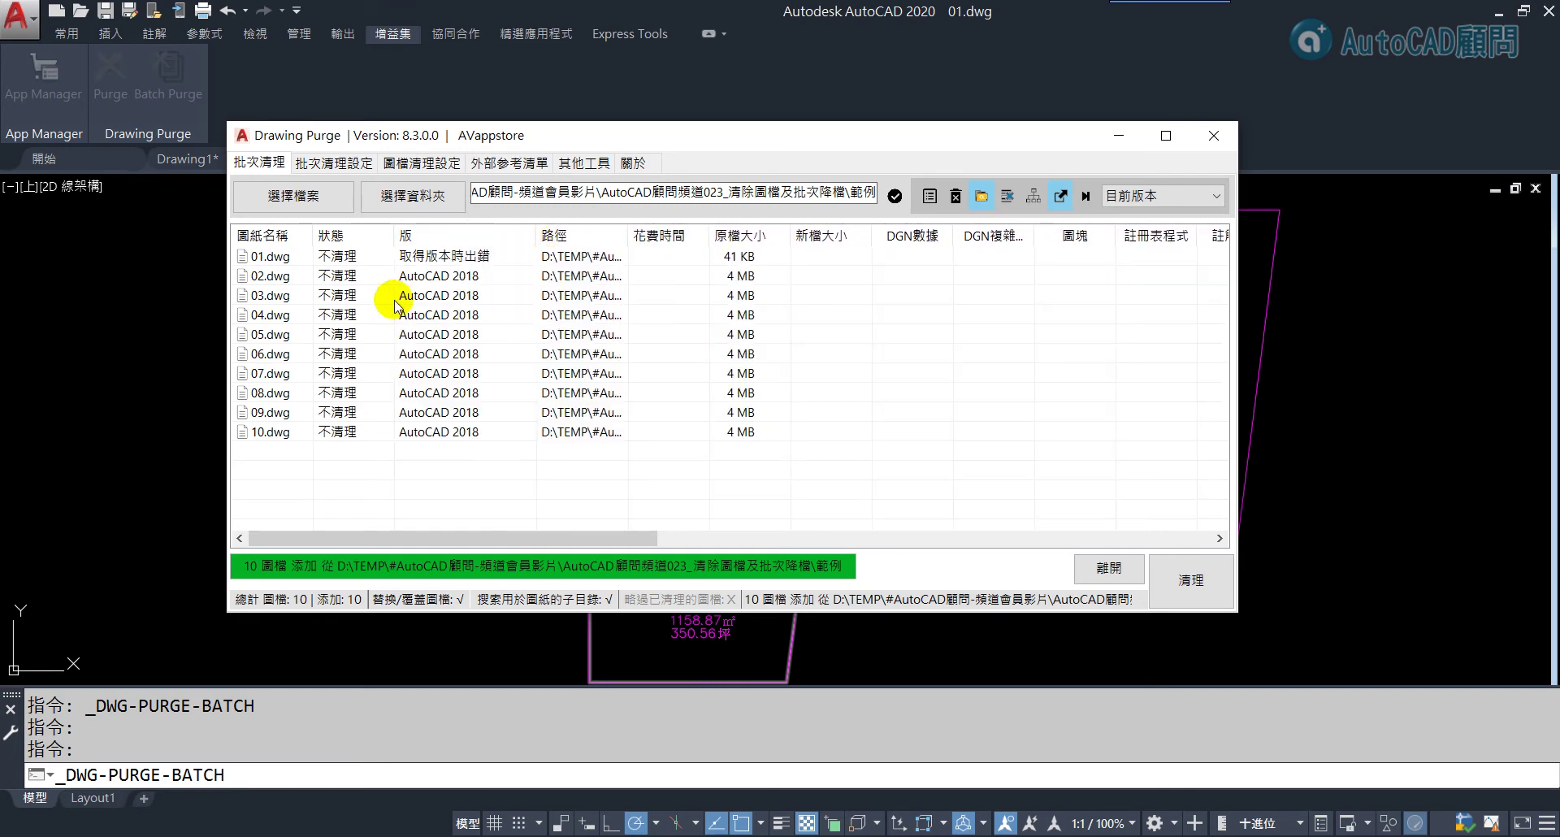
left_click(412, 265)
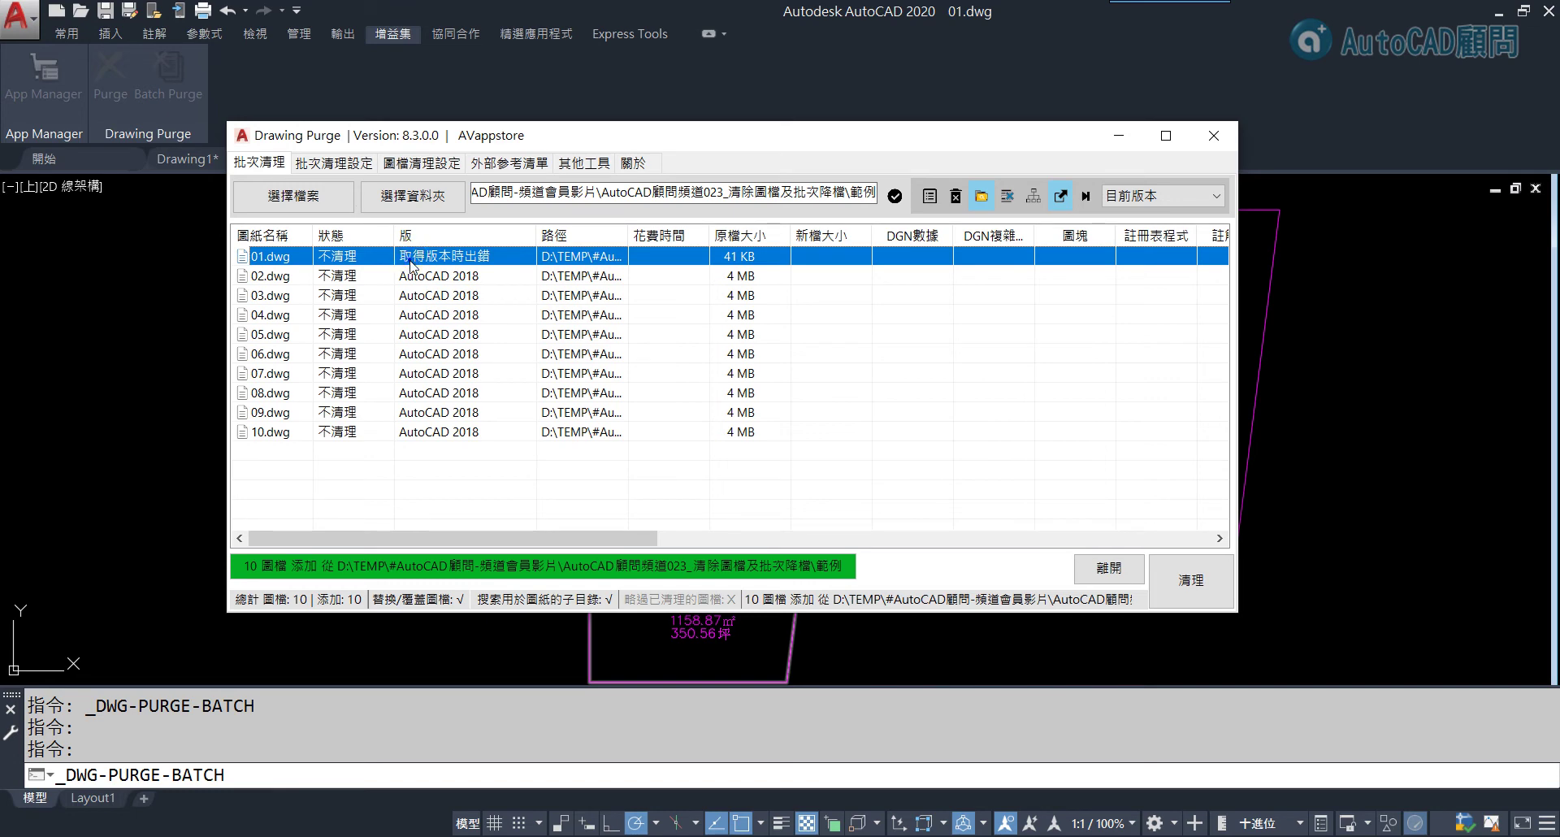
right_click(412, 265)
left_click(452, 334)
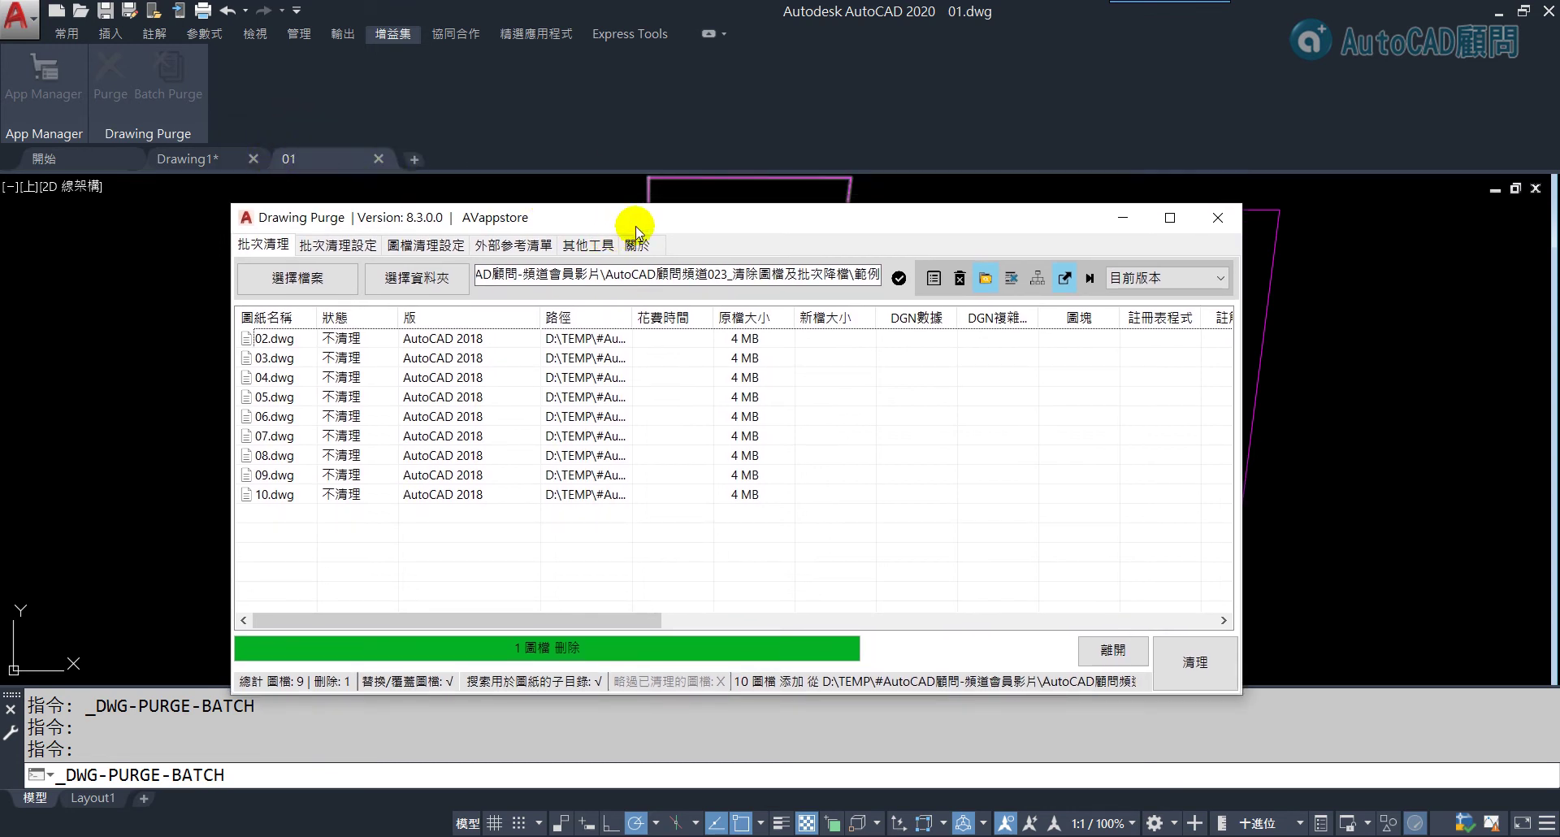
left_click_drag(641, 218, 639, 133)
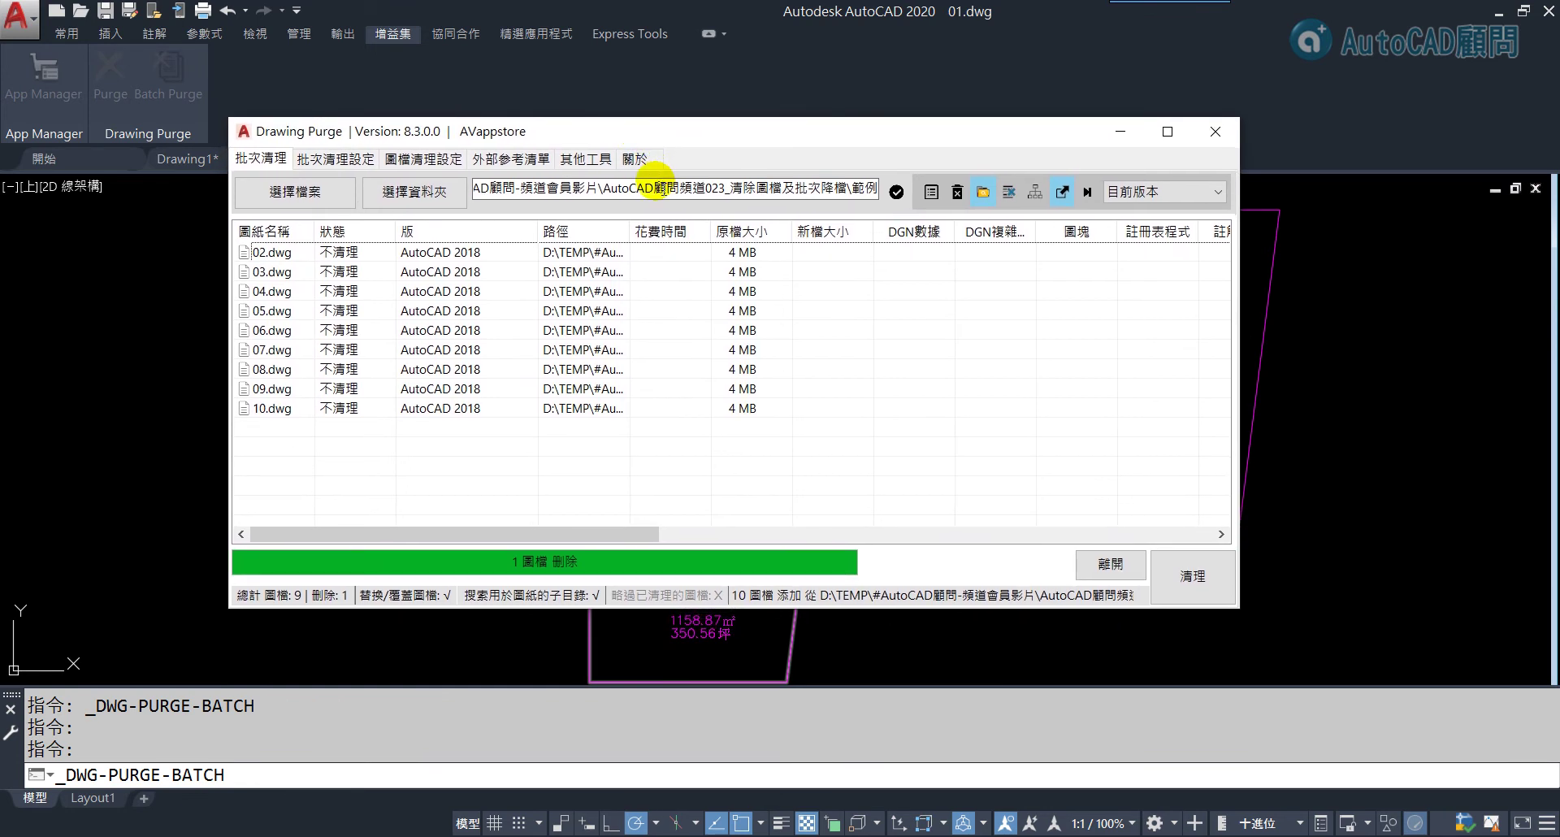
mouse_move(608, 189)
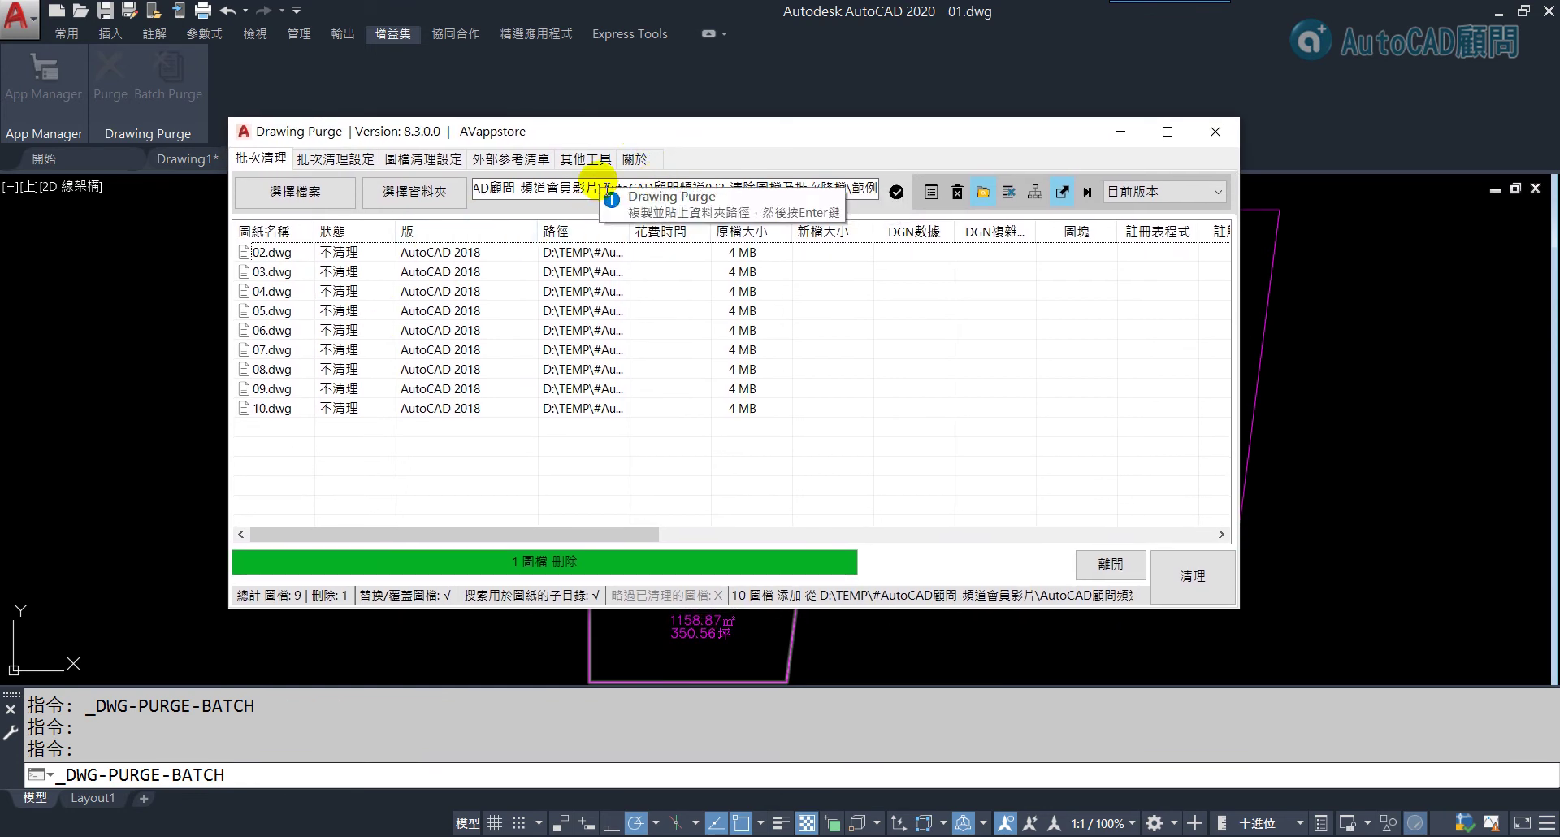
- Batch purge and save the nine drawings 02.dwg–10.dwg, shrinking each to about 25 KB
left_click(1189, 575)
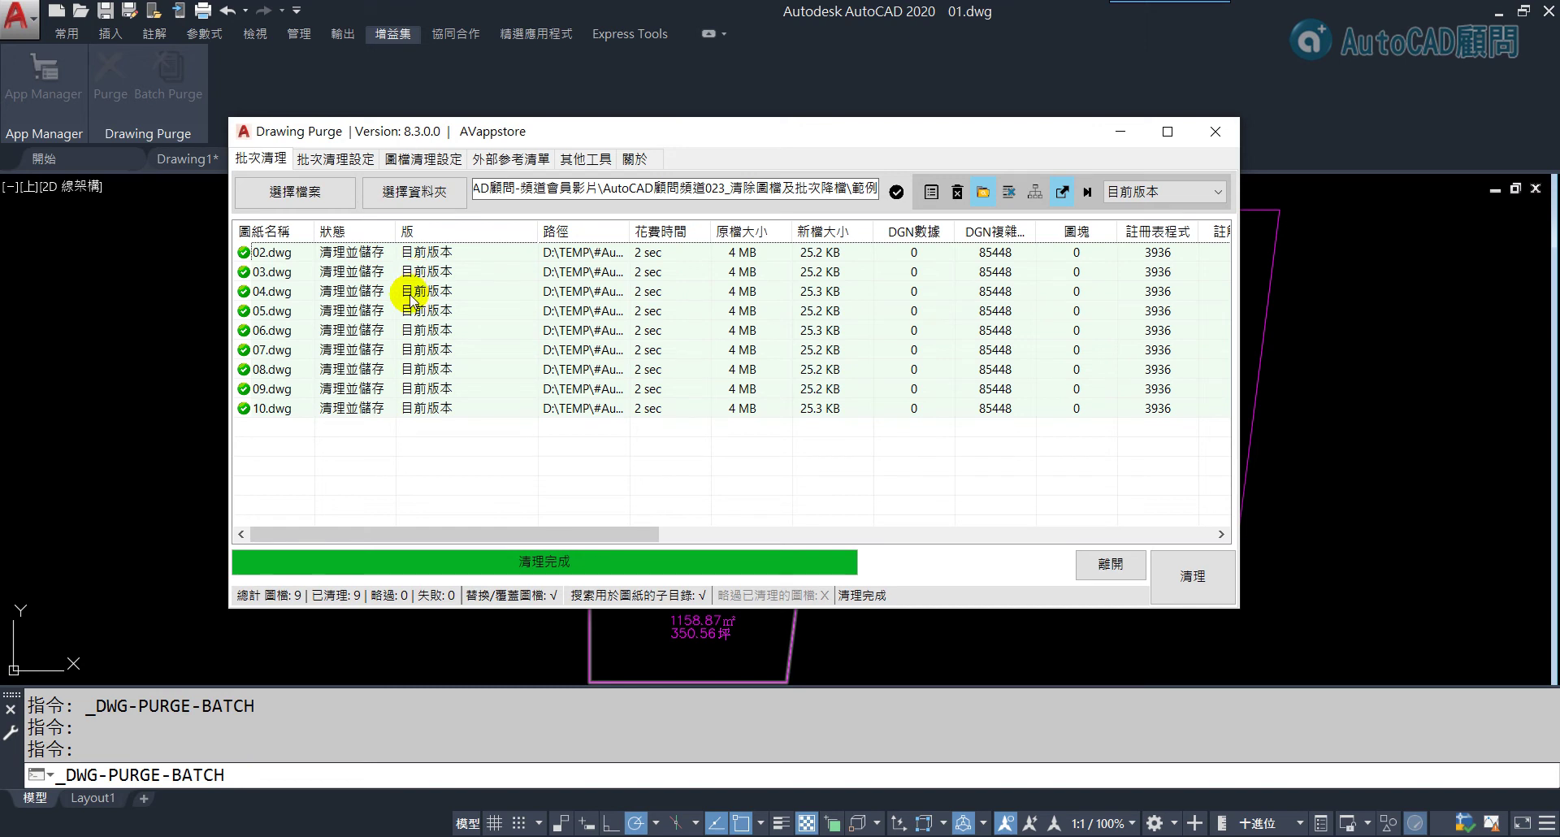
- In the batch purge settings, set the save-as format to AutoCAD 2004
left_click(354, 159)
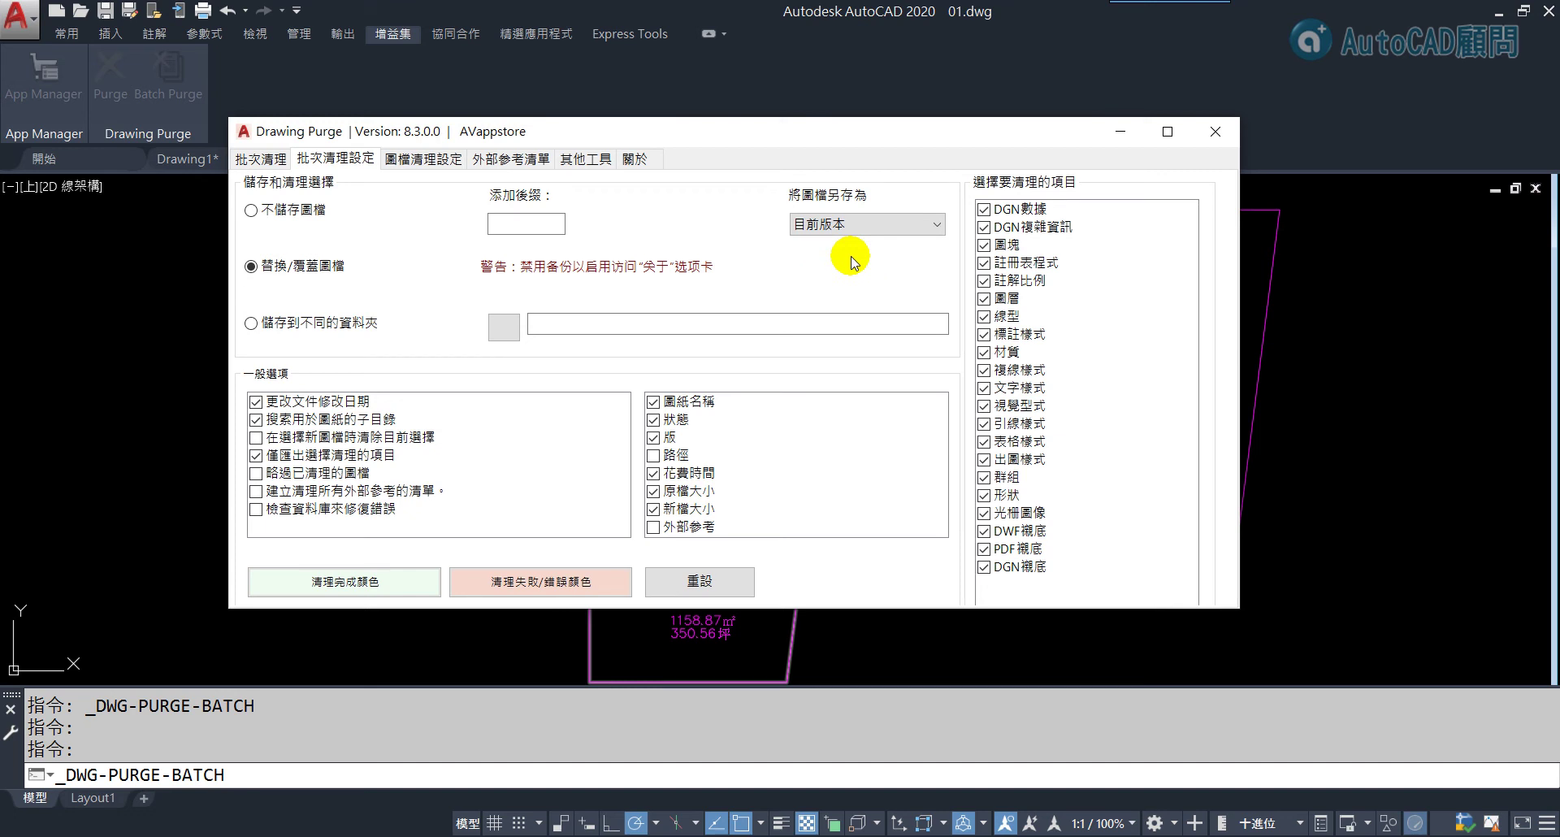
left_click(847, 226)
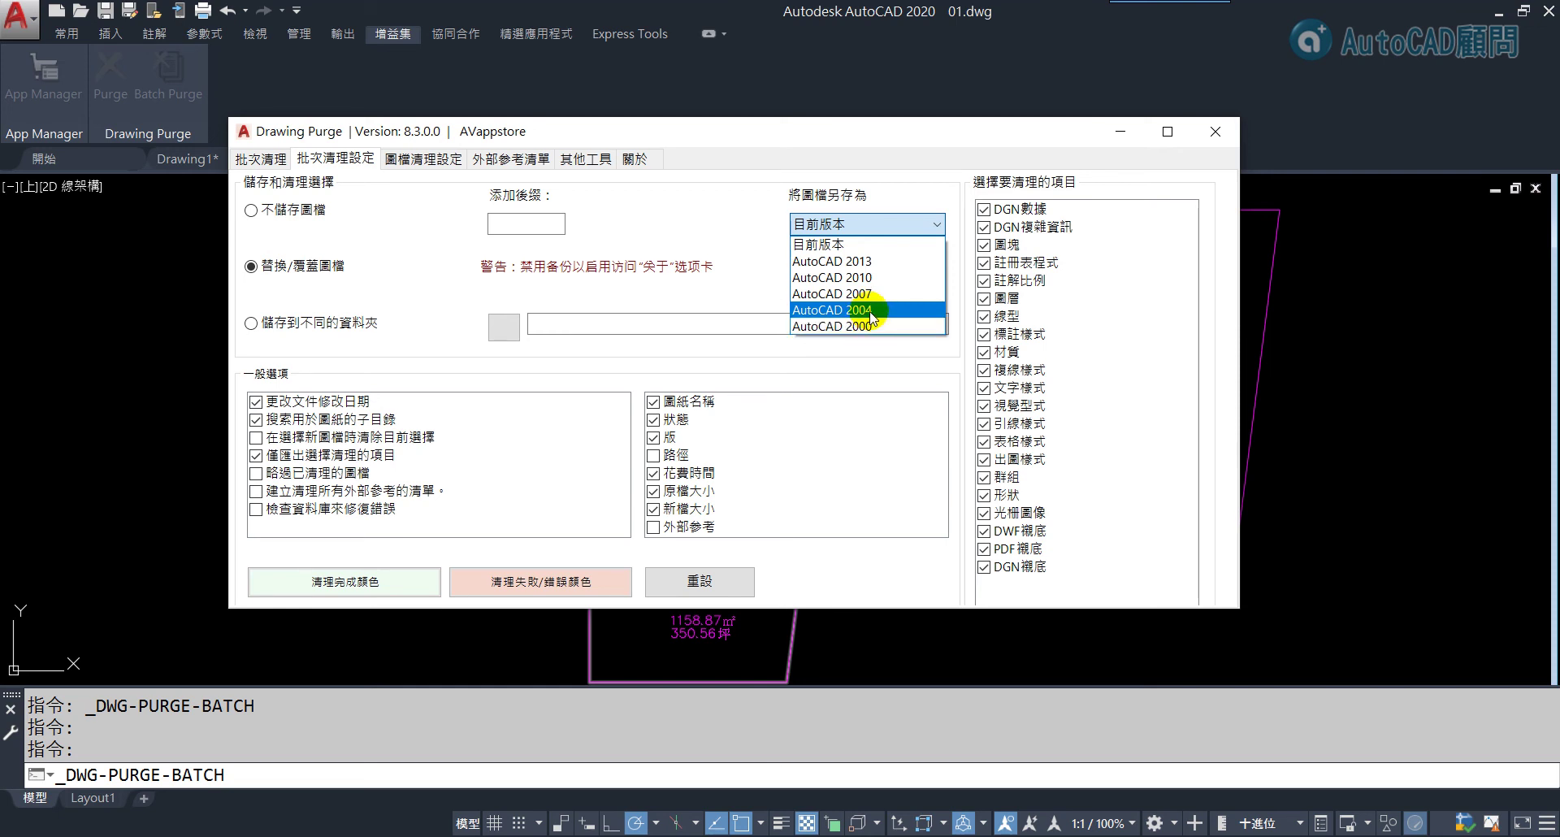
left_click(871, 312)
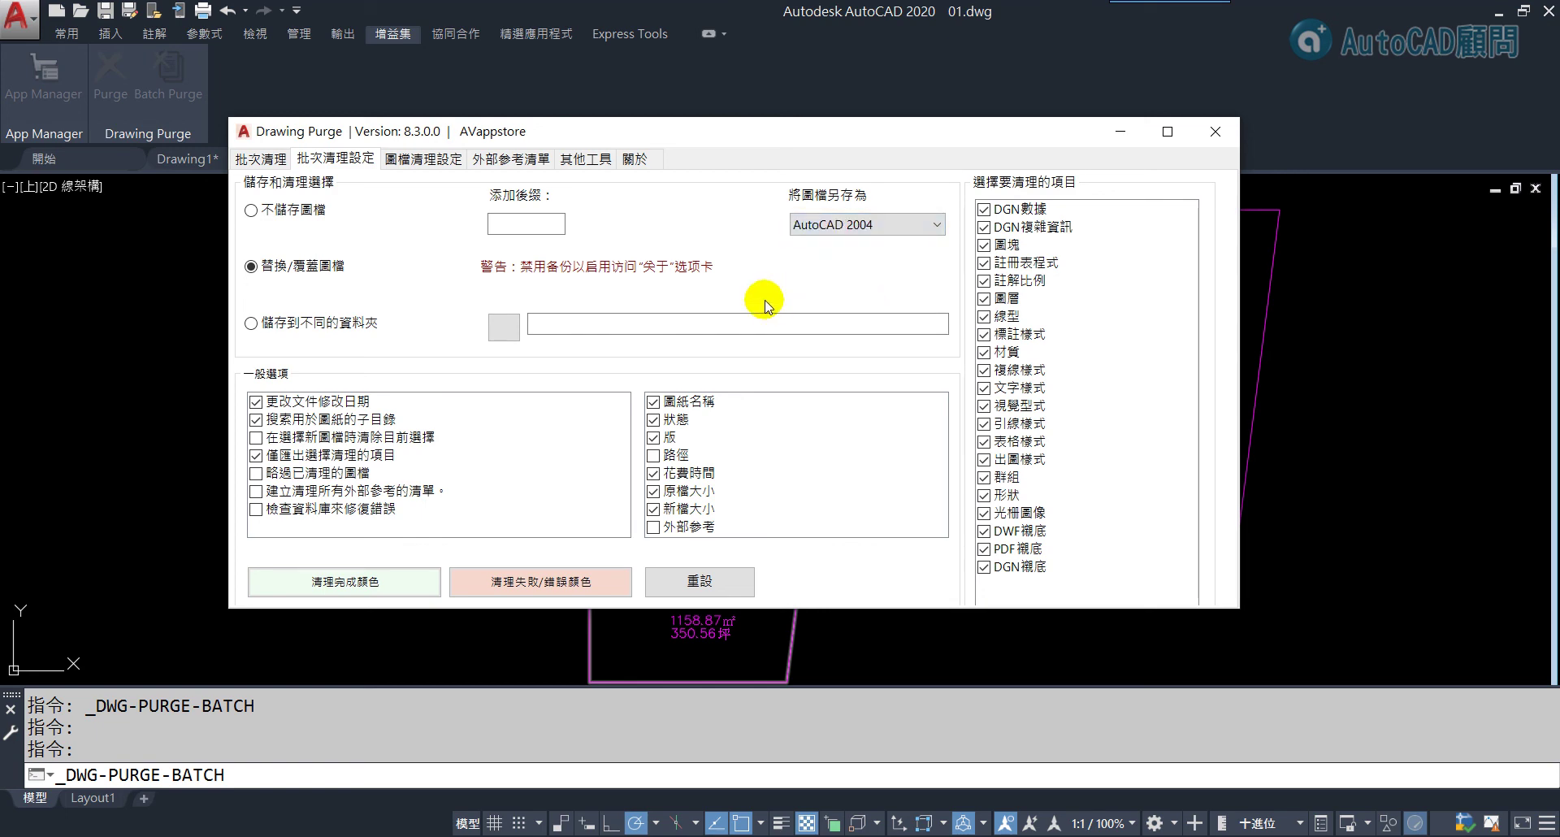
left_click(272, 160)
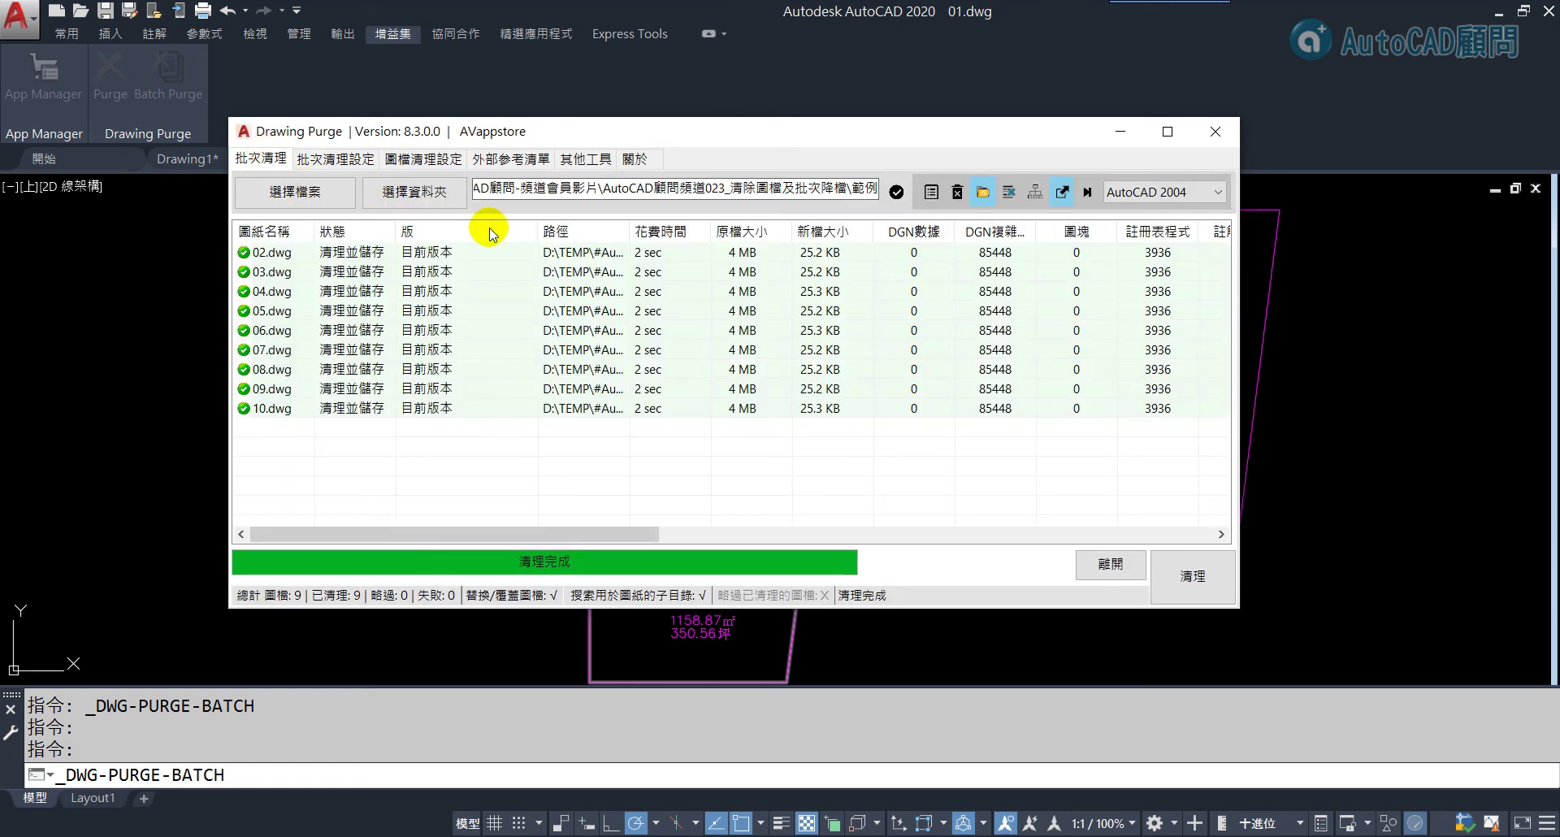
- Re-purge drawings 02–10 as AutoCAD 2004 files of about 56.4 KB, then close Drawing Purge
left_click(1193, 575)
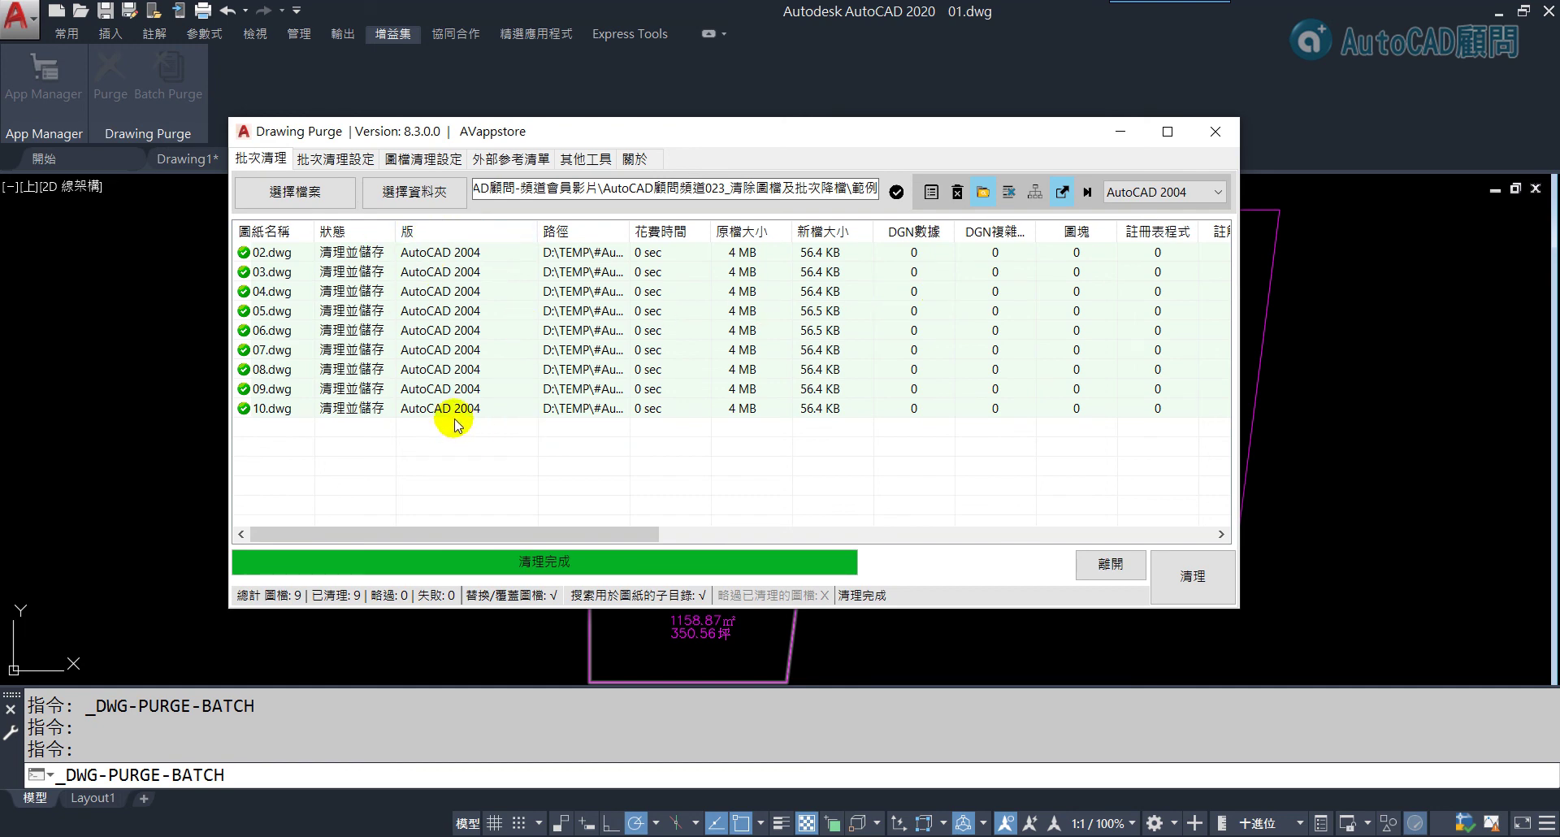
left_click(1110, 564)
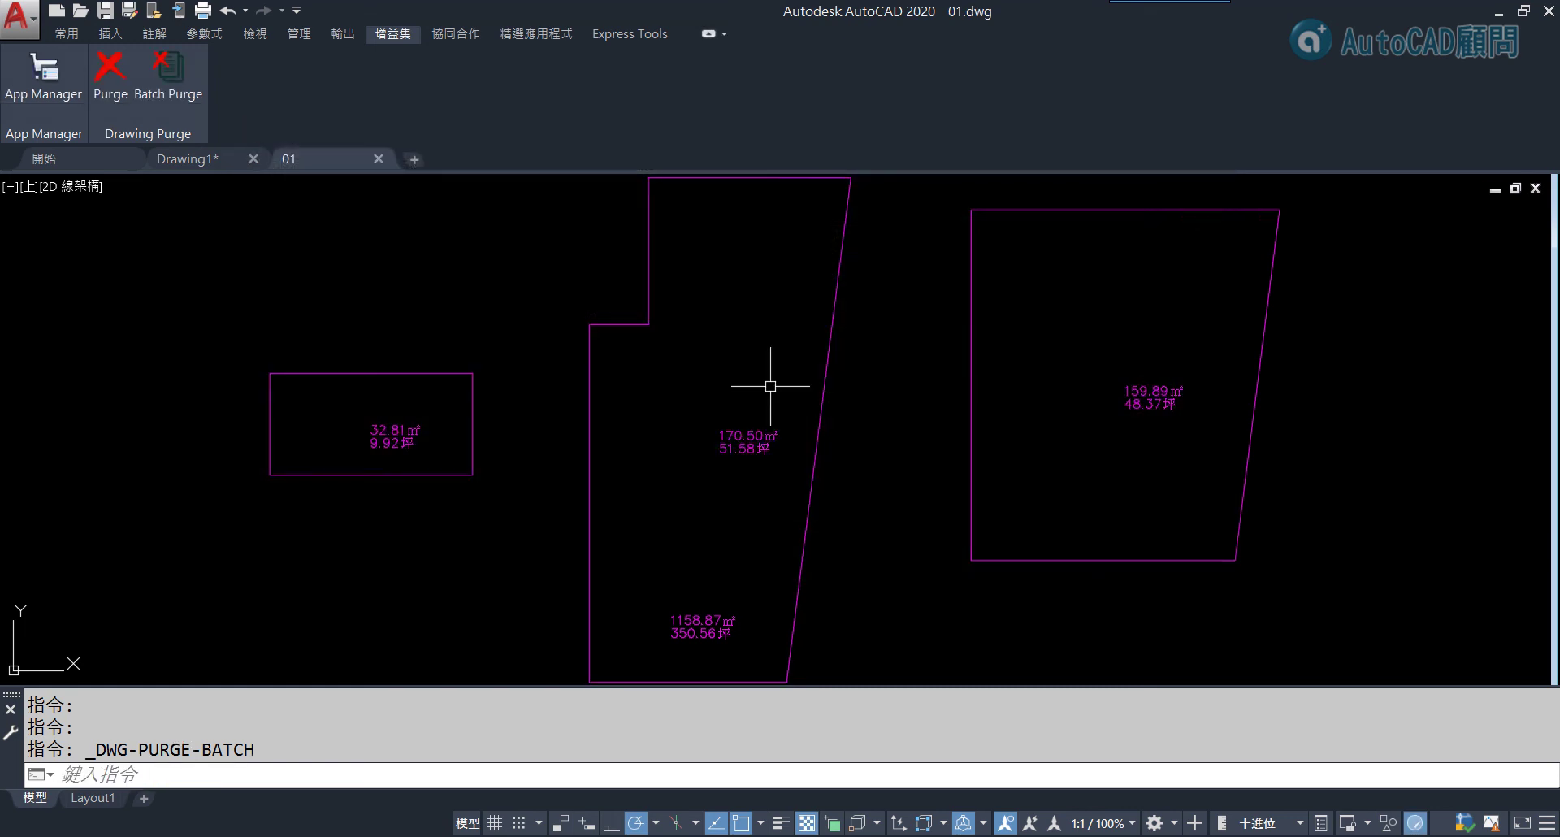
- Open the purged 02.dwg from the 範例 folder
left_click(171, 81)
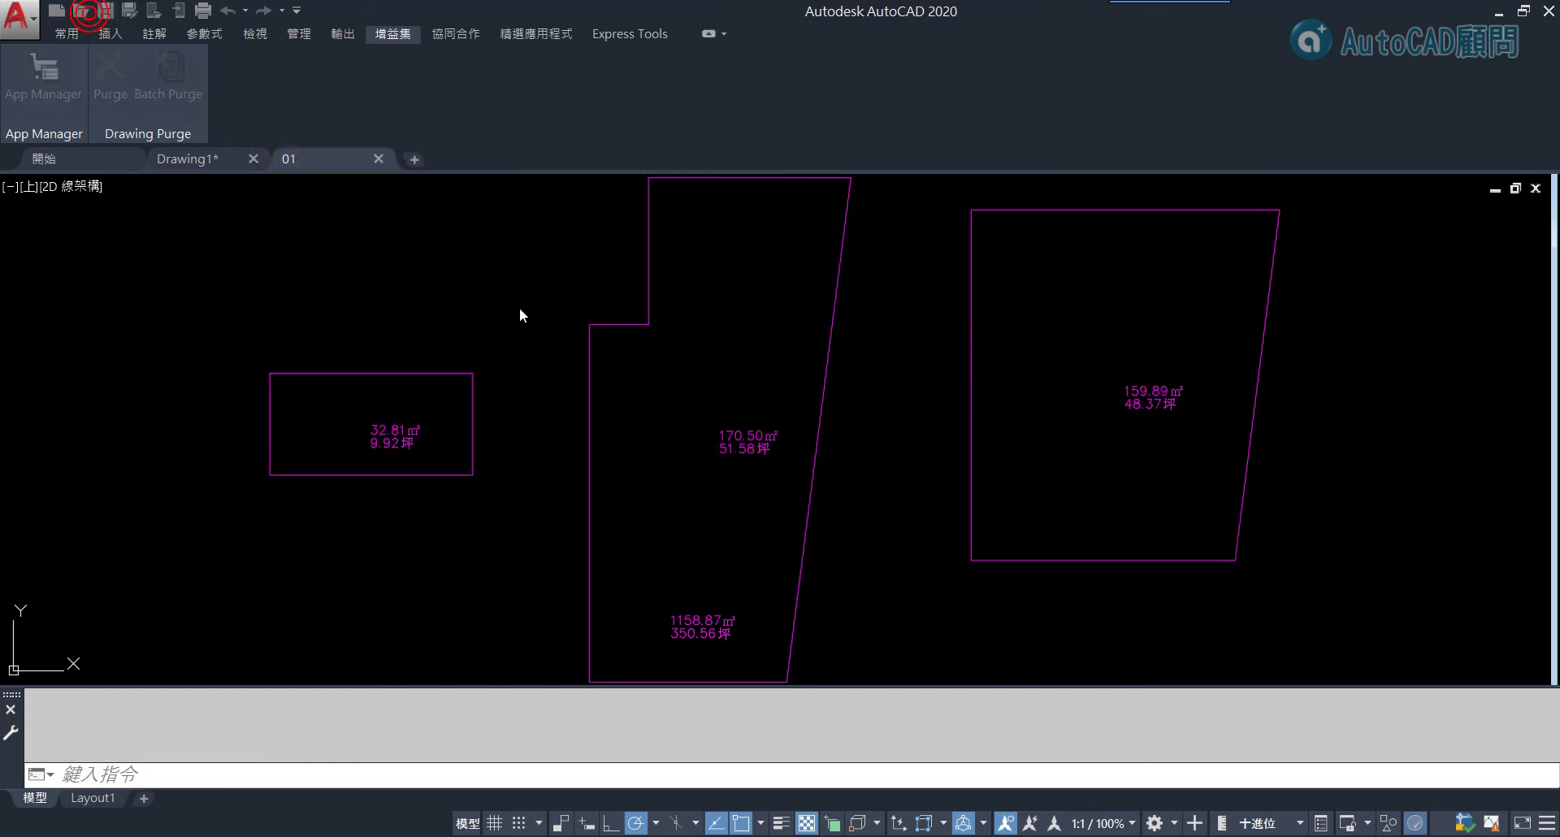
left_click(606, 327)
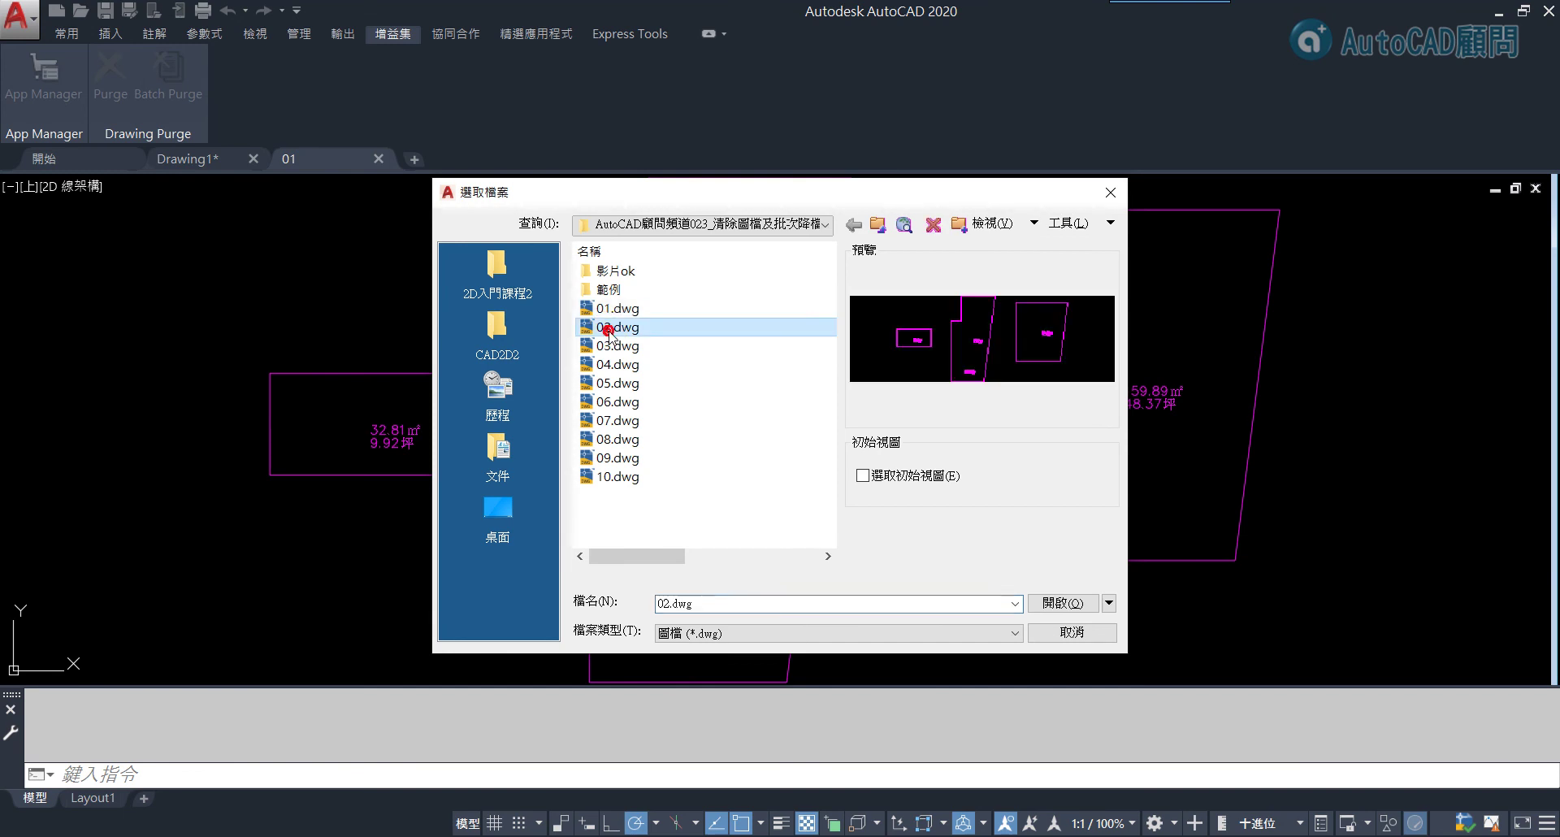
double_click(614, 295)
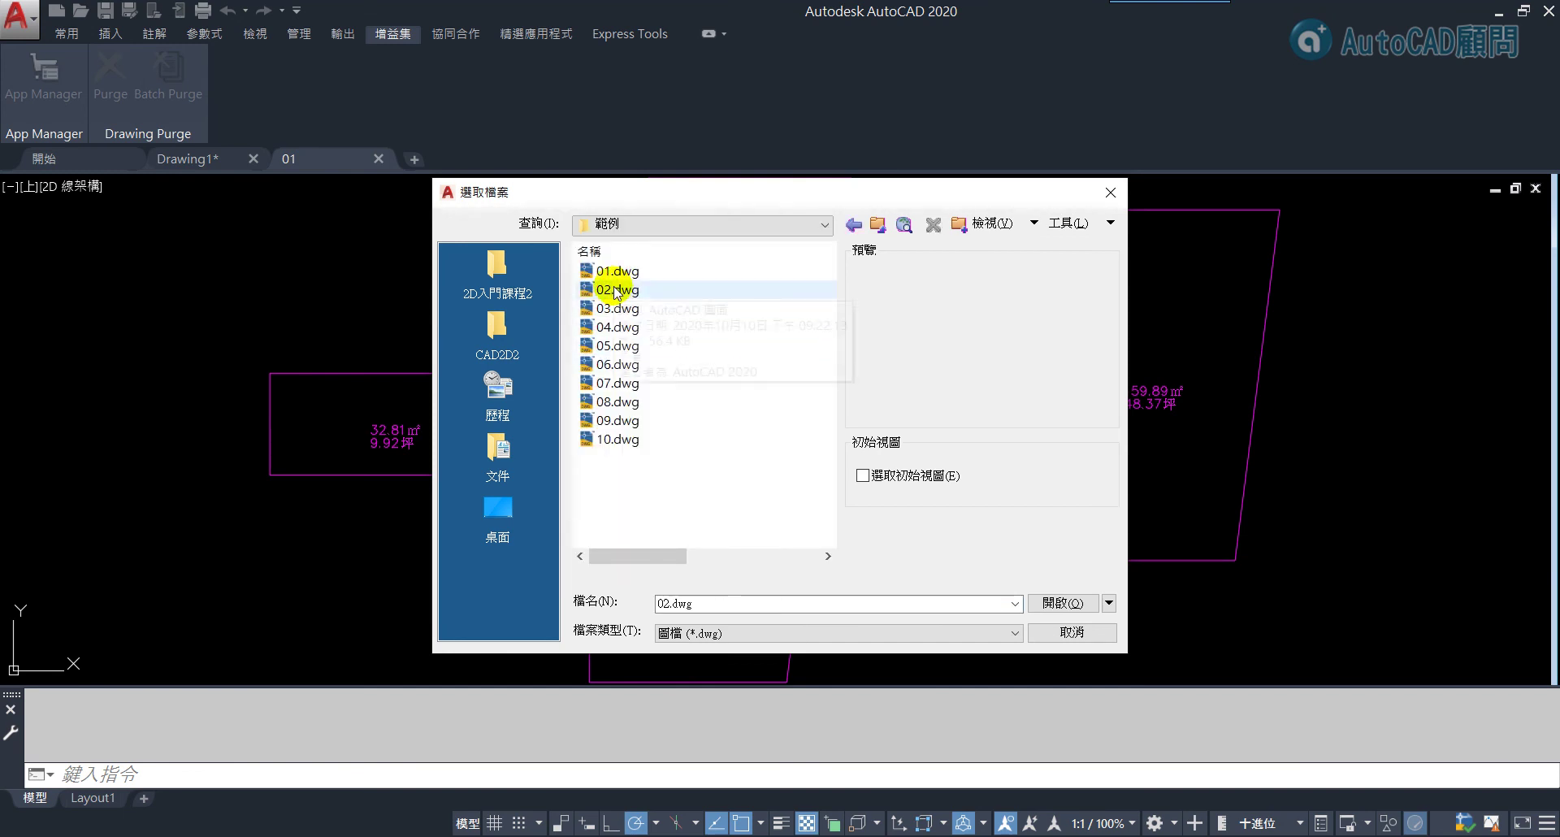
left_click(613, 286)
left_click(1073, 603)
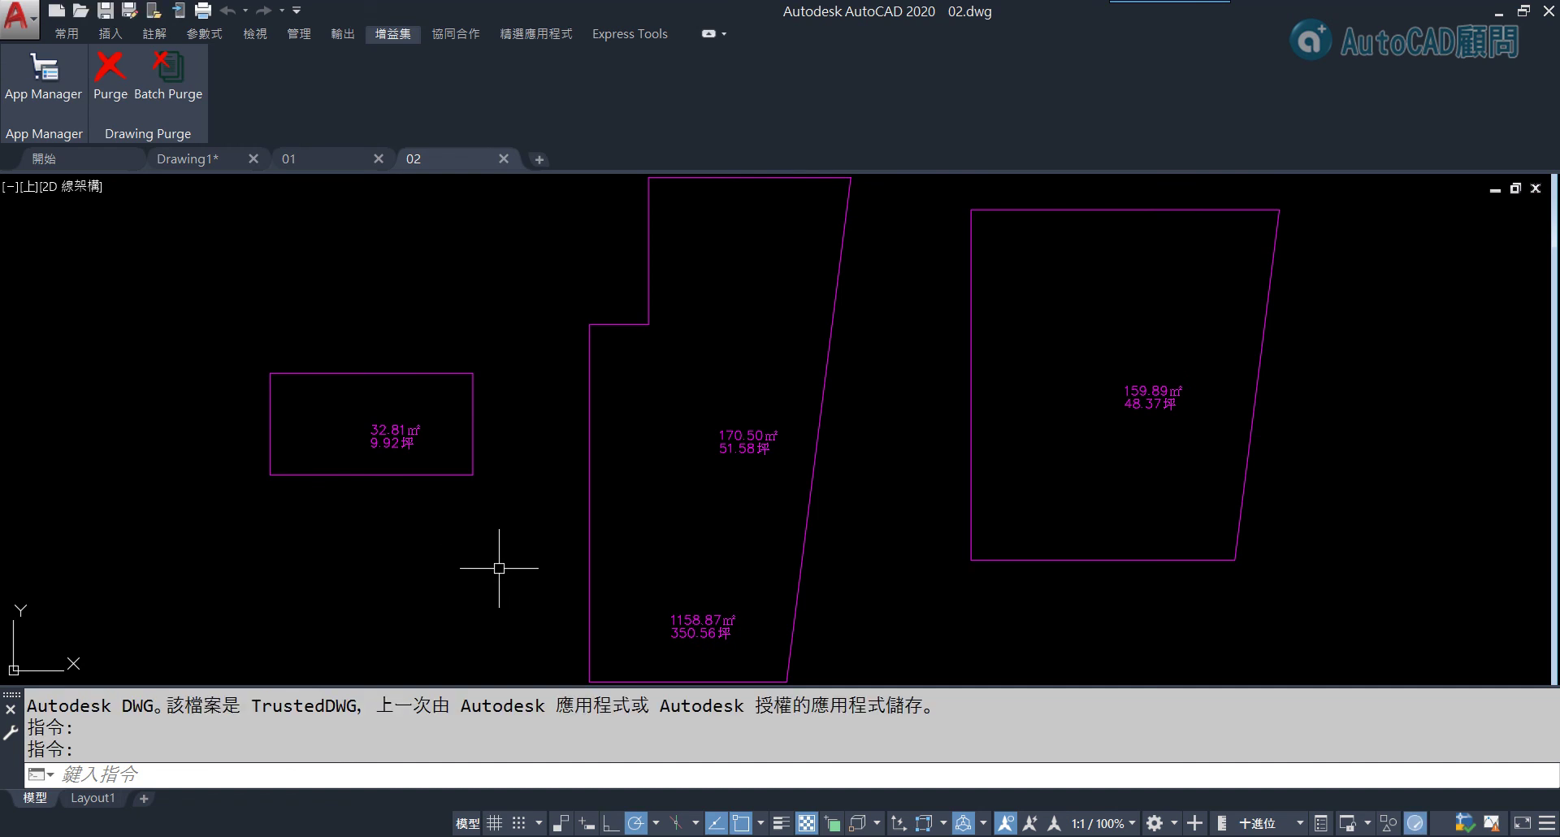
- Confirm in the F2 command history that 02.dwg is an AutoCAD 2004 format file
key("F2")
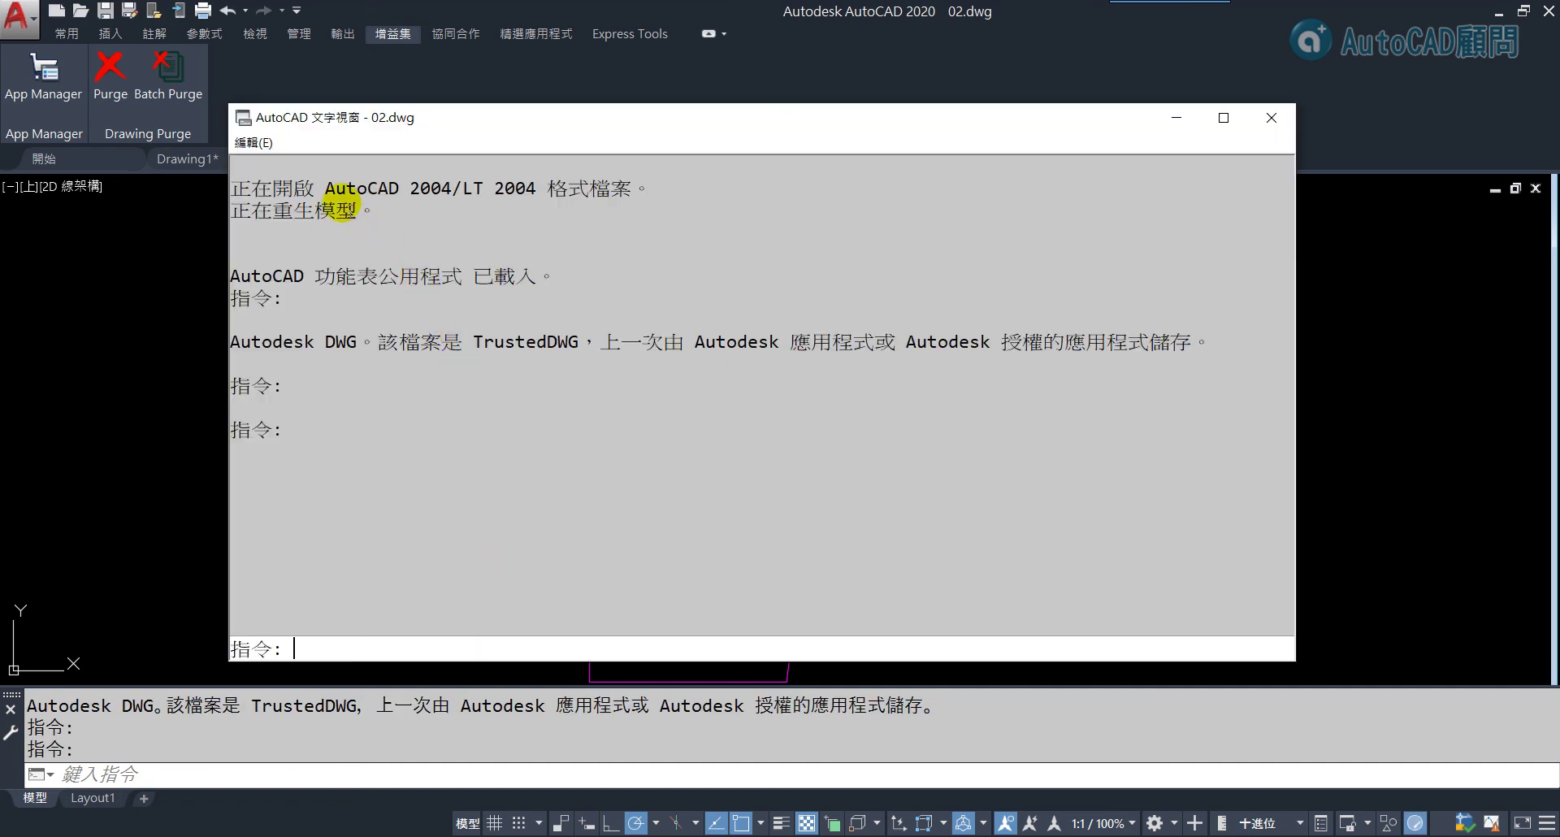
left_click_drag(323, 187, 631, 189)
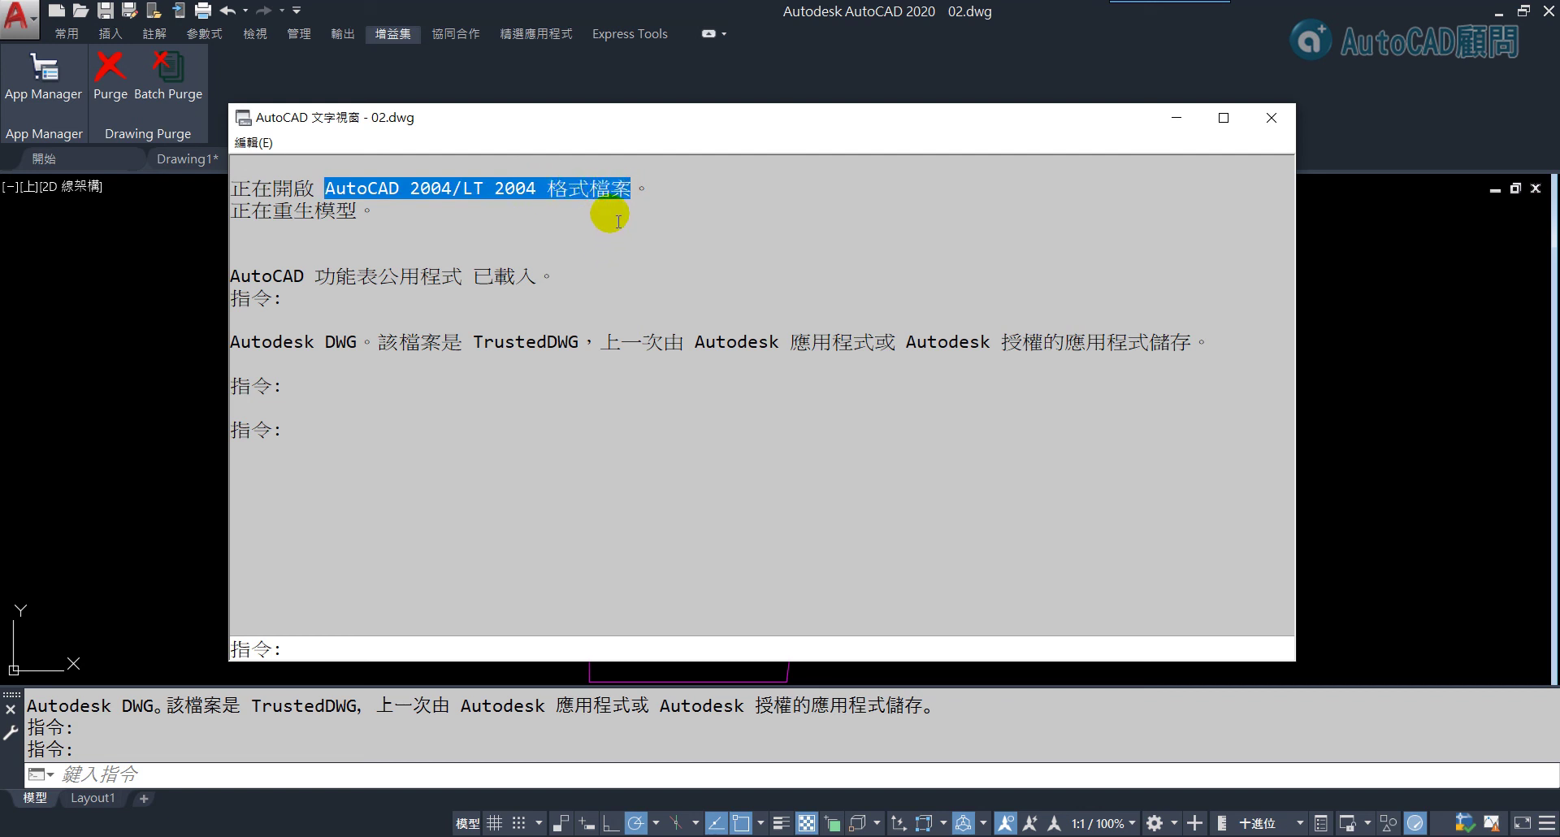
left_click(1271, 119)
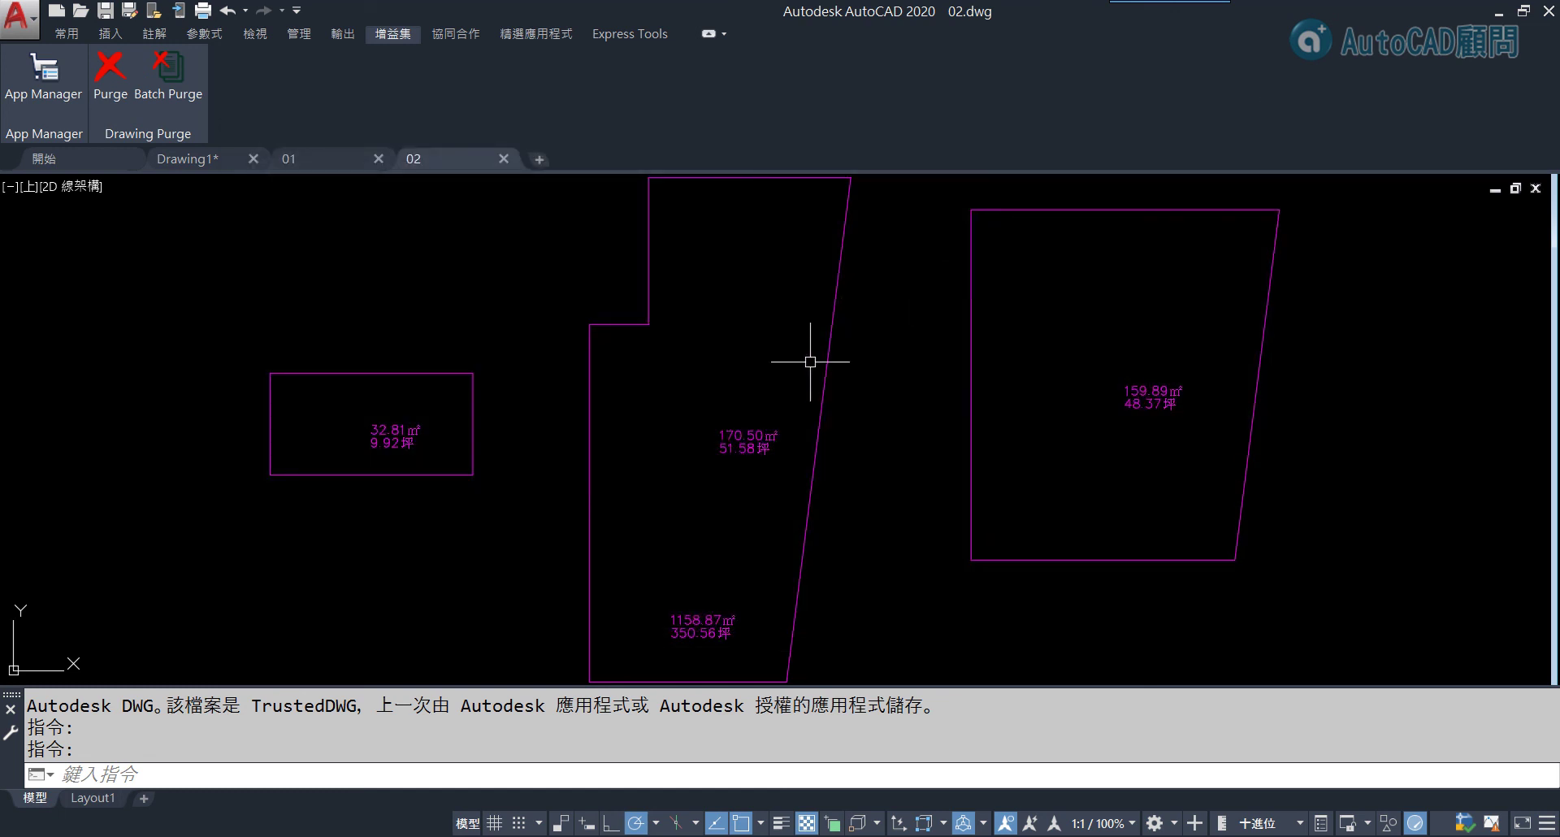